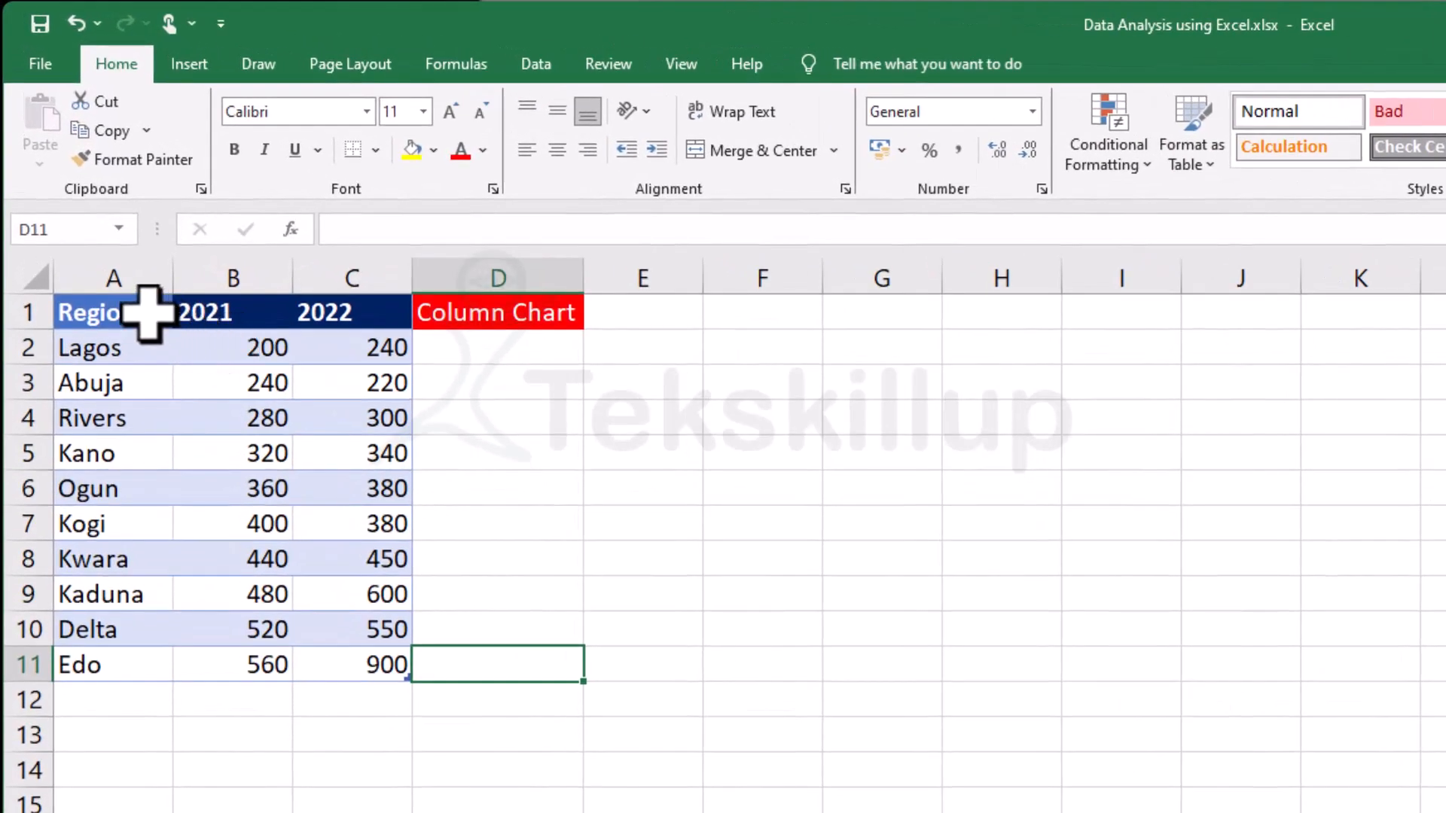
left_click(68, 186)
left_click(248, 419)
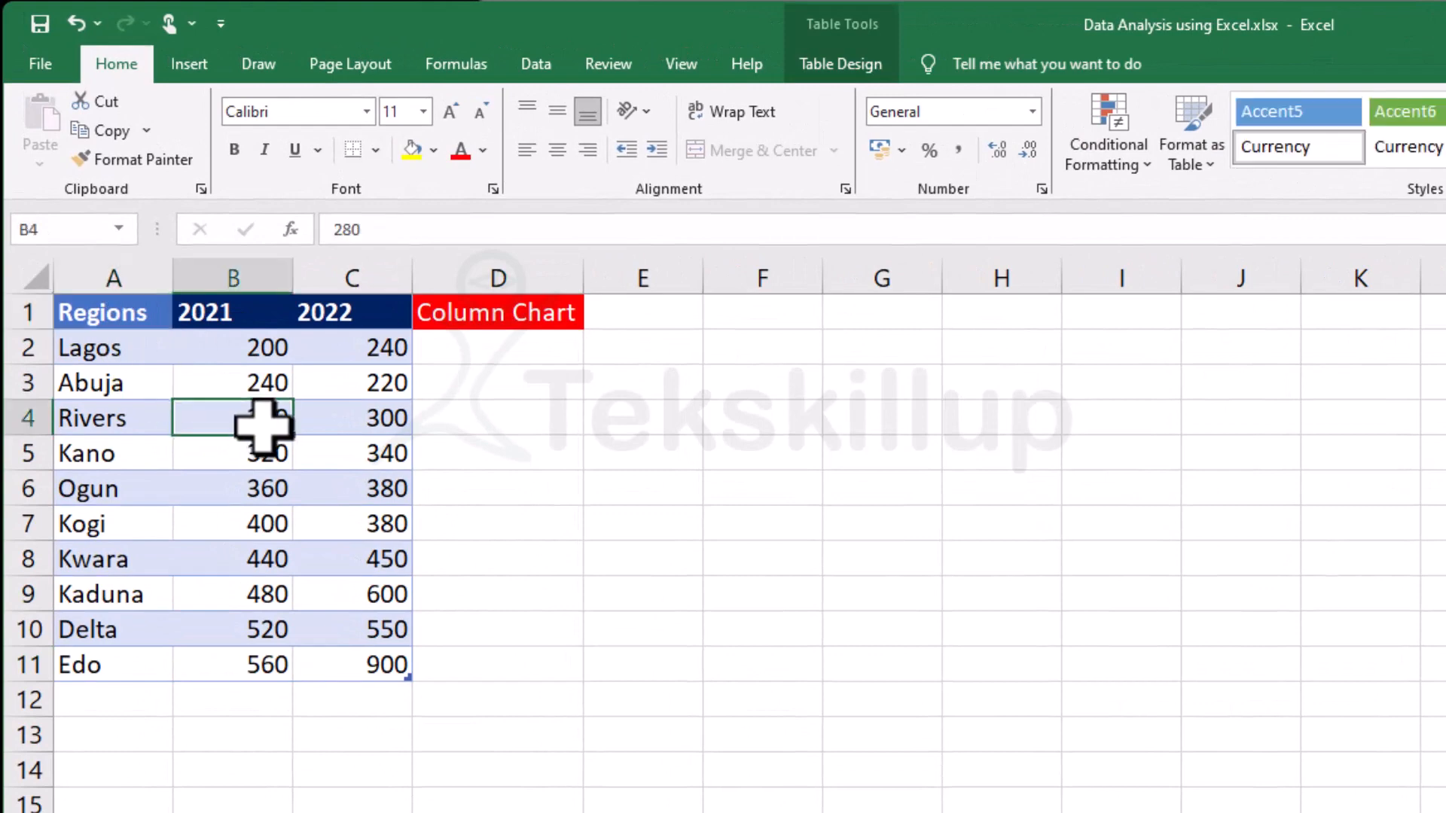
left_click(113, 315)
left_click(539, 465)
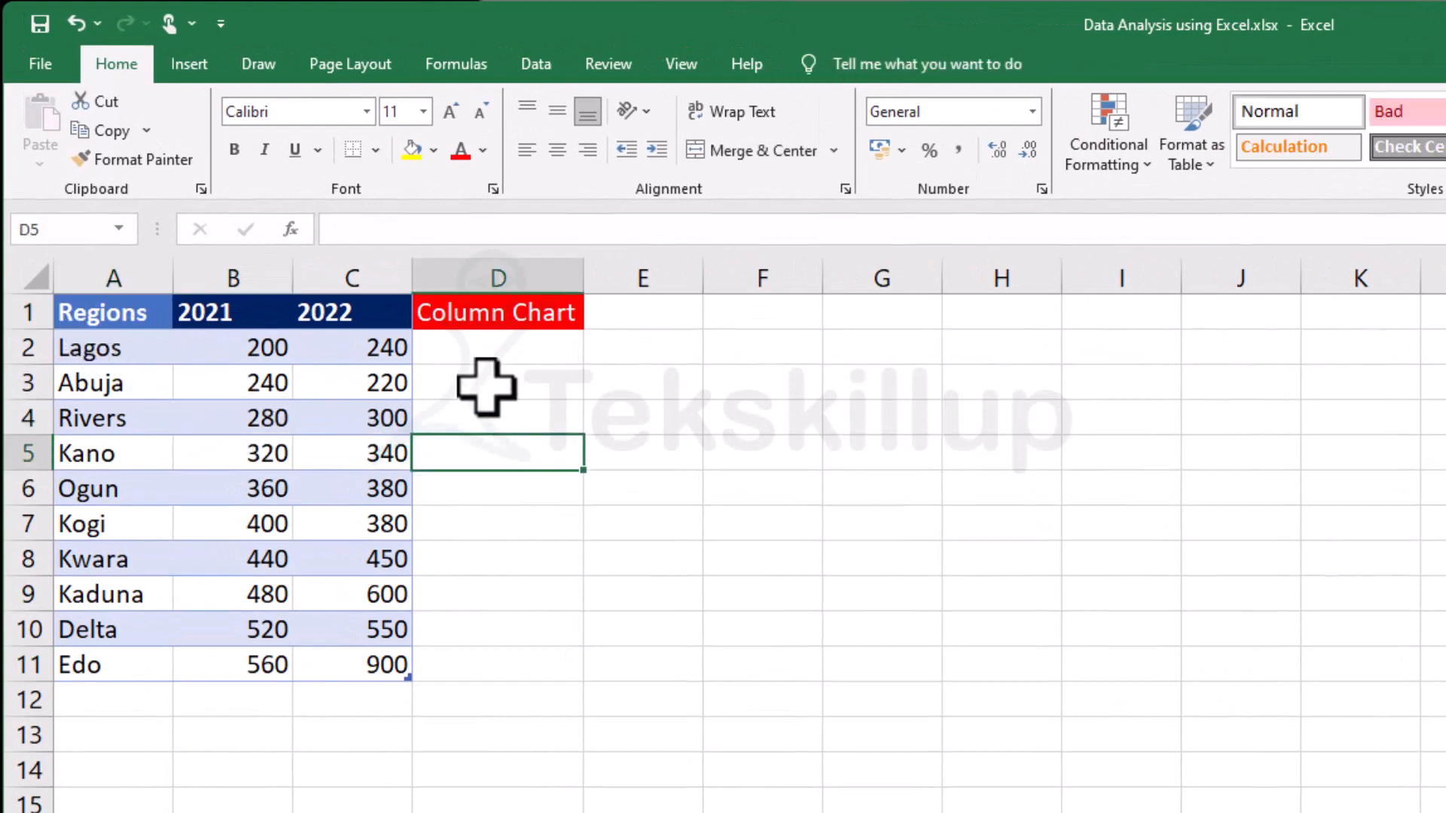
left_click(461, 350)
left_click(241, 358)
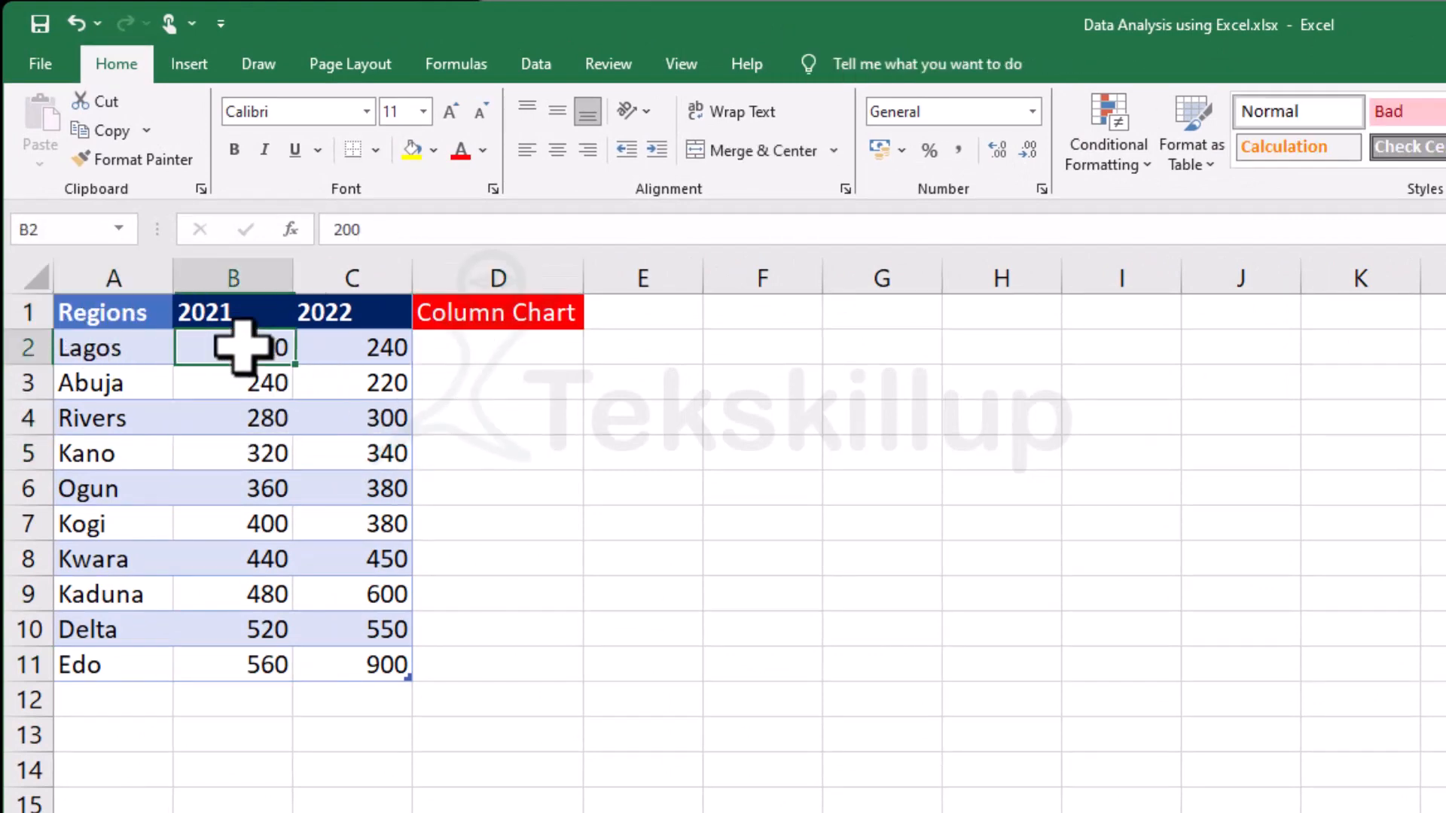
left_click(256, 381)
left_click(260, 418)
left_click(258, 454)
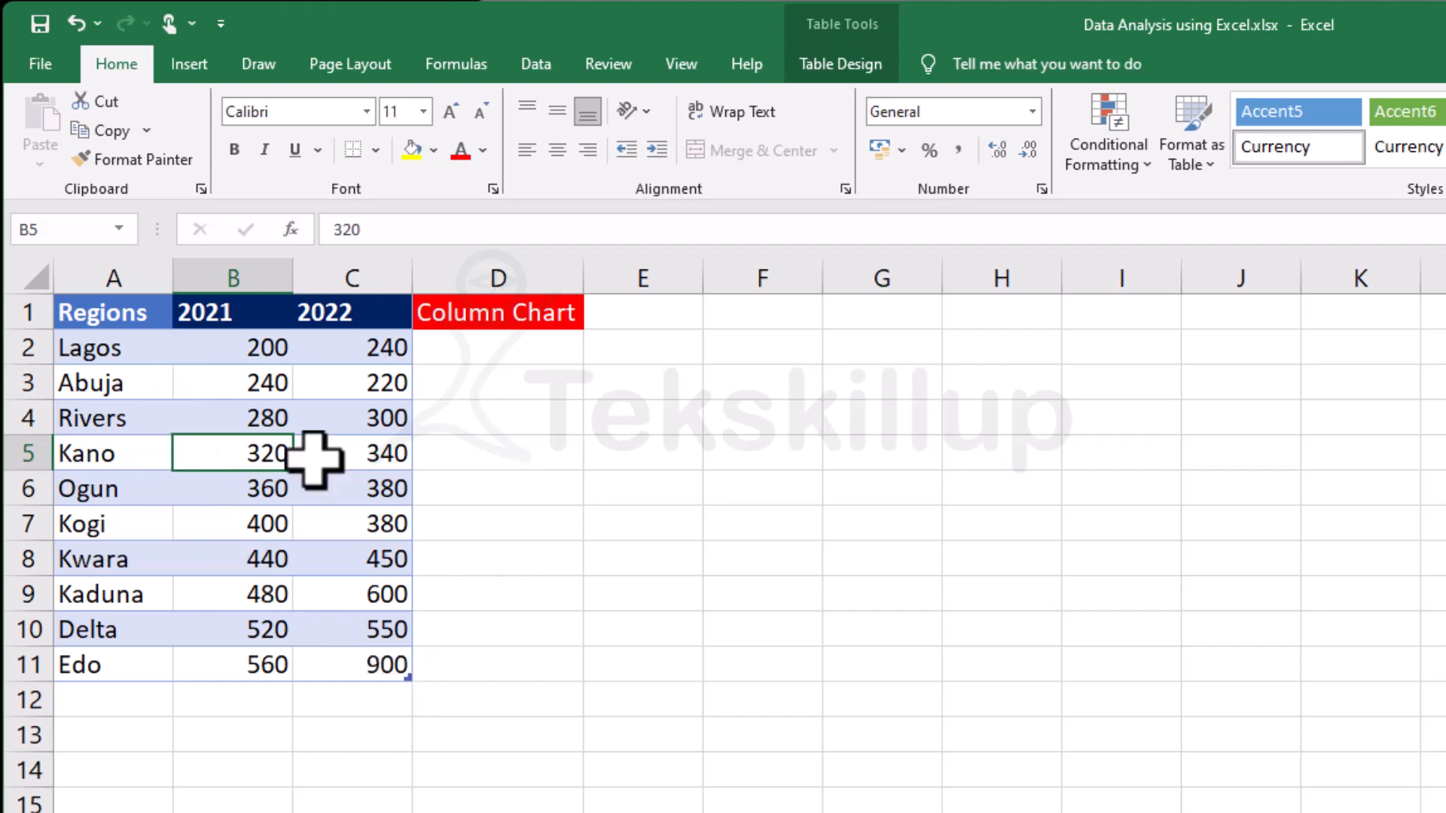
left_click(235, 380)
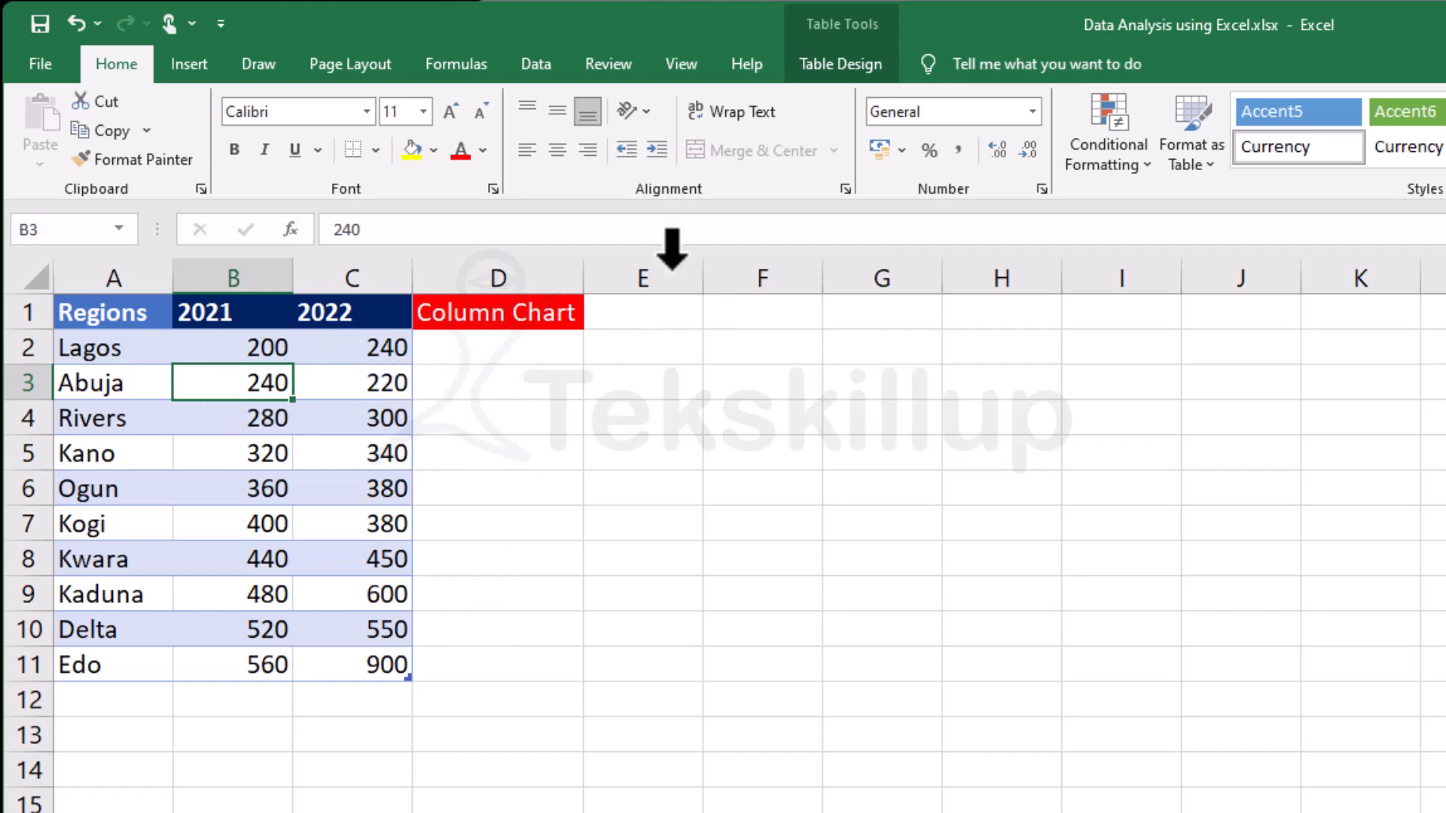
Browse the pie, scatter, statistical, hierarchy and column chart types that can be inserted for the regions table.
left_click(188, 65)
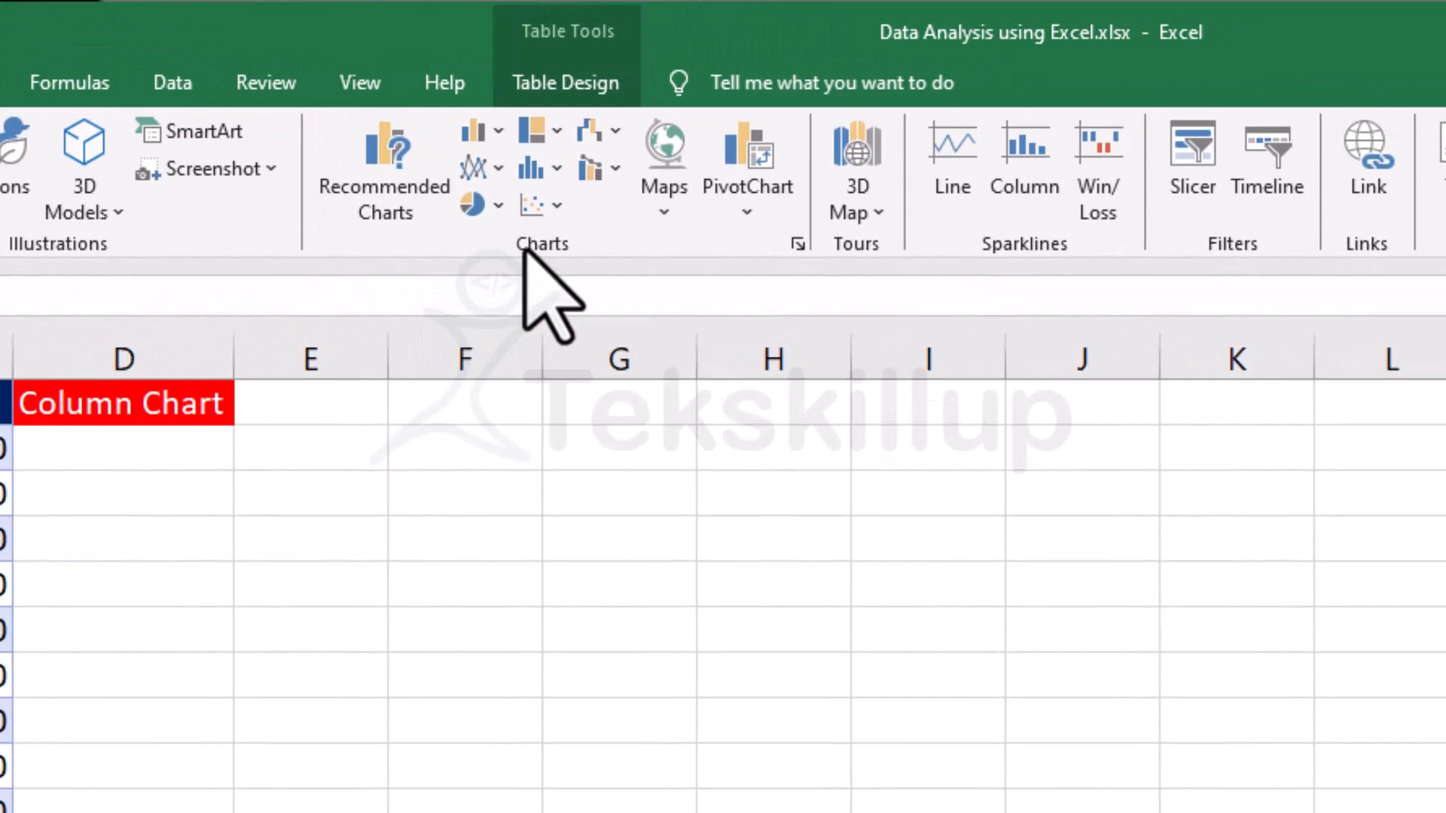
left_click(497, 209)
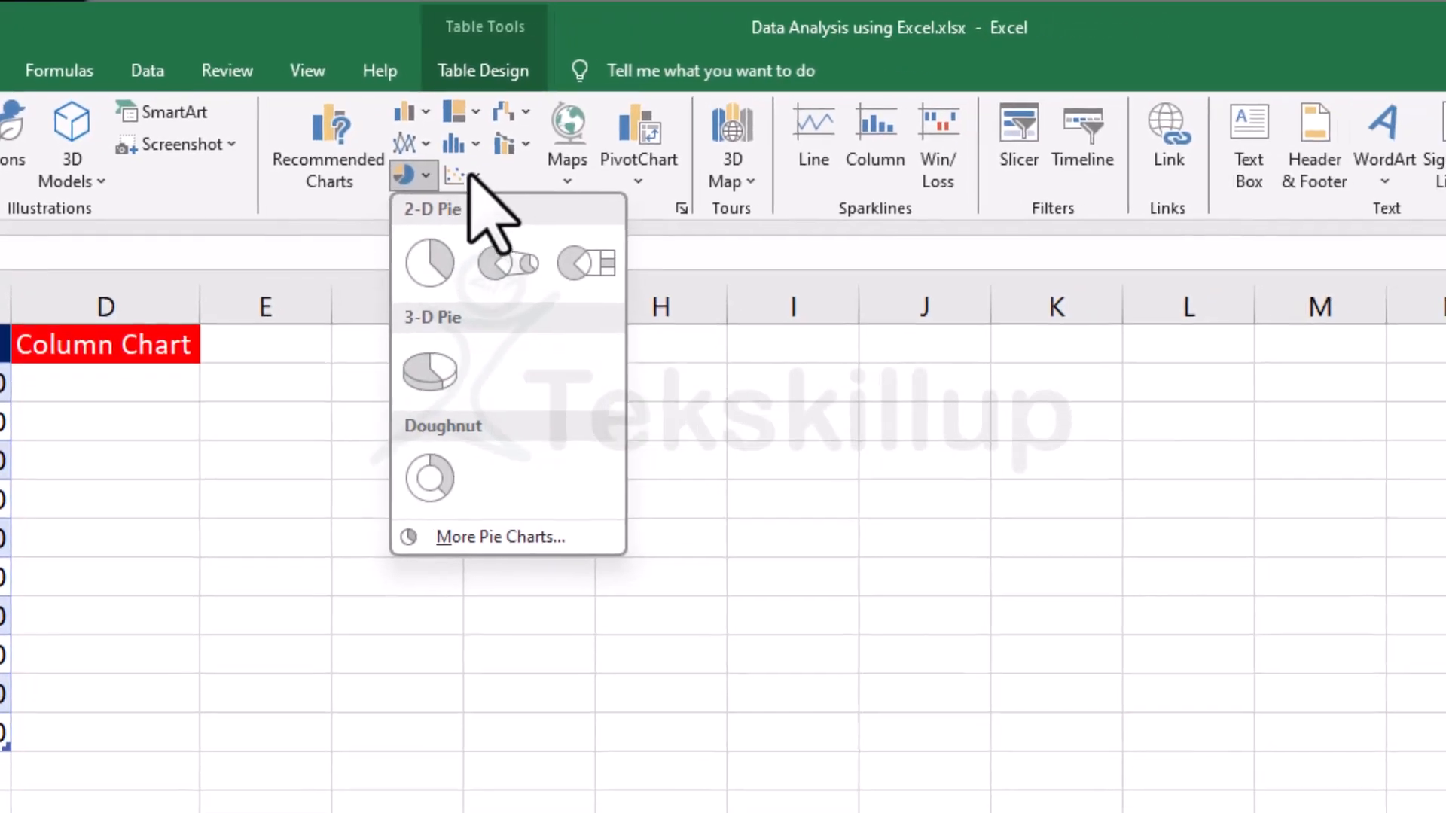
left_click(542, 204)
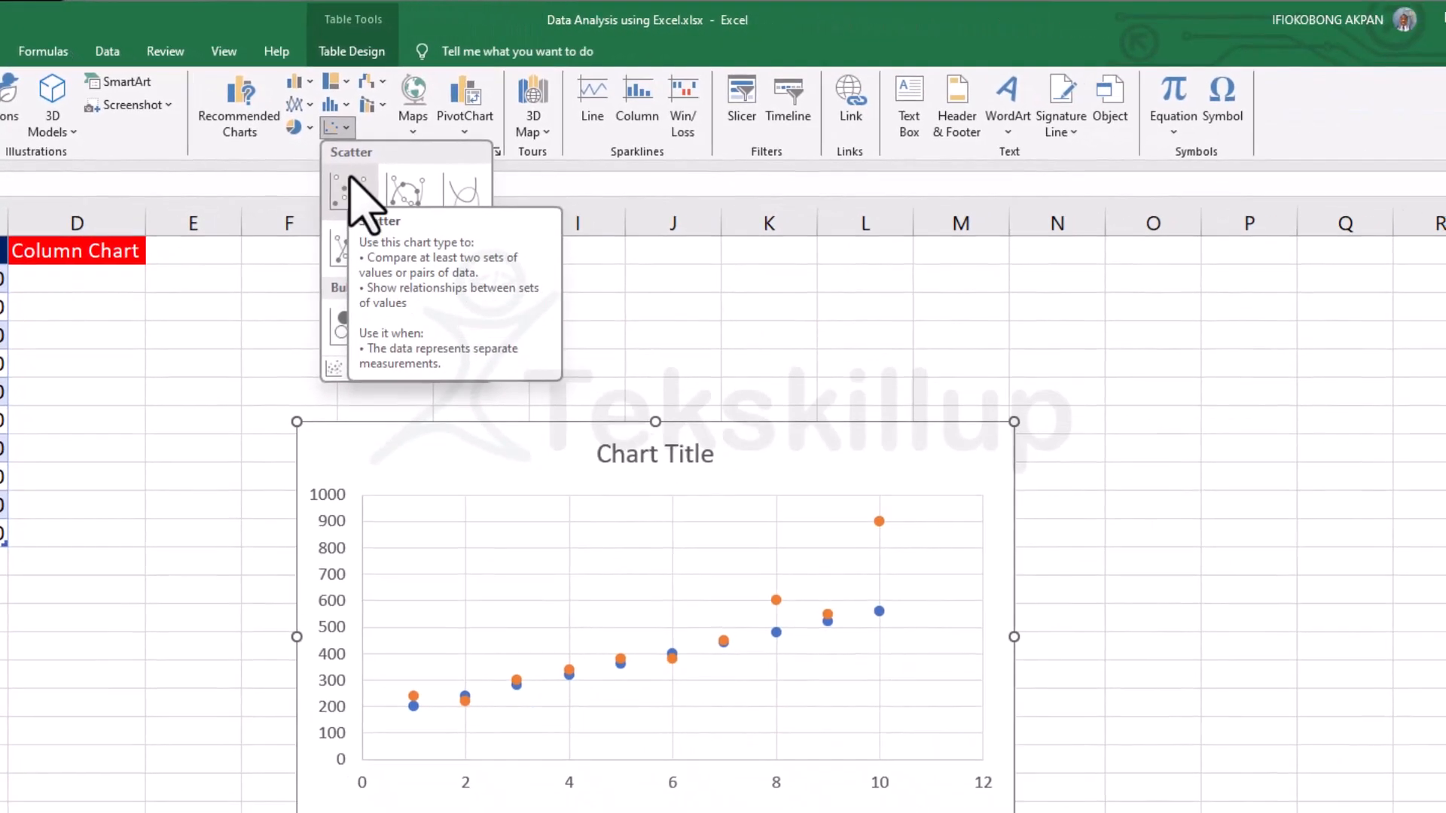
left_click(468, 144)
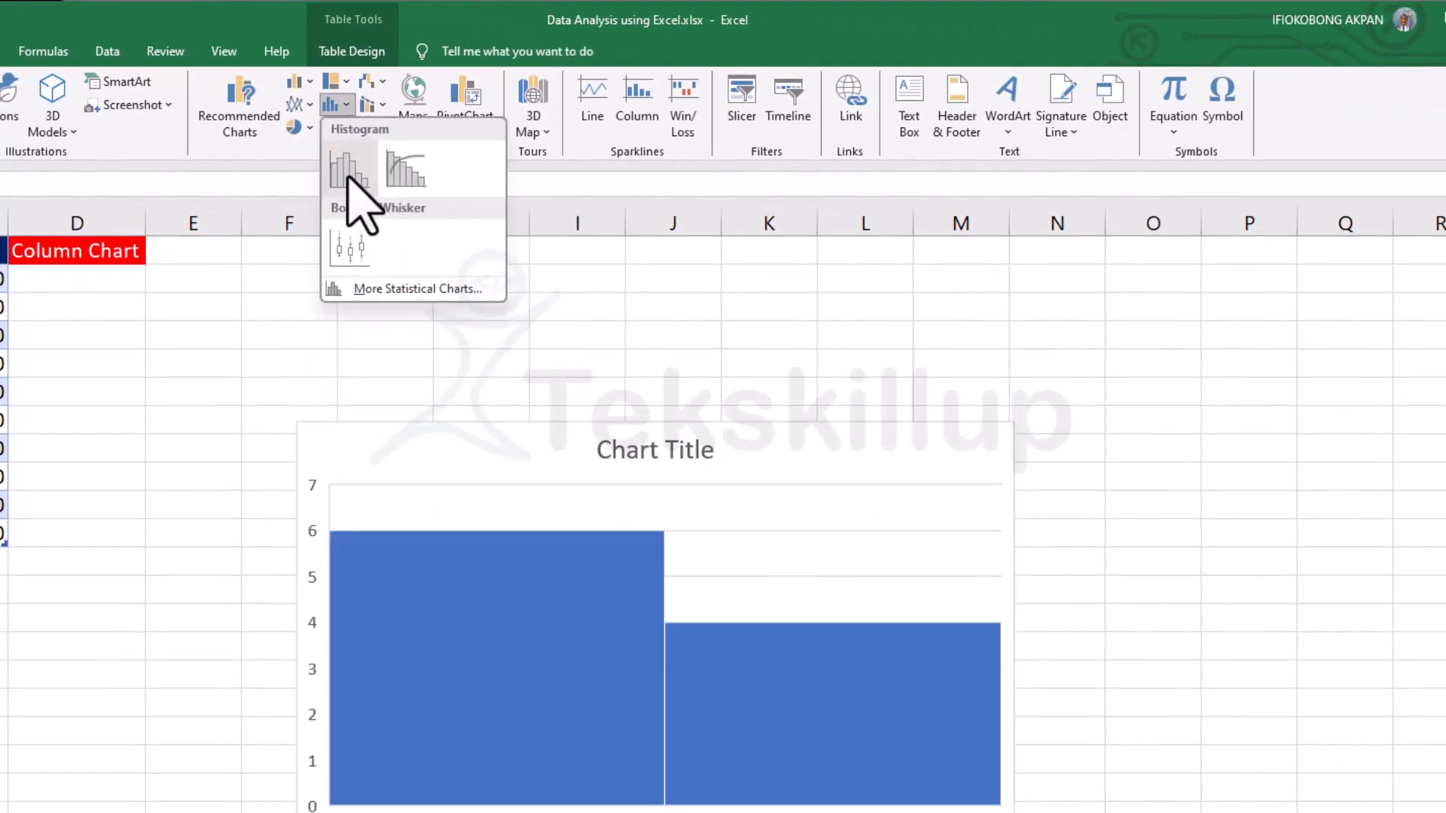
left_click(347, 106)
left_click(347, 82)
left_click(348, 83)
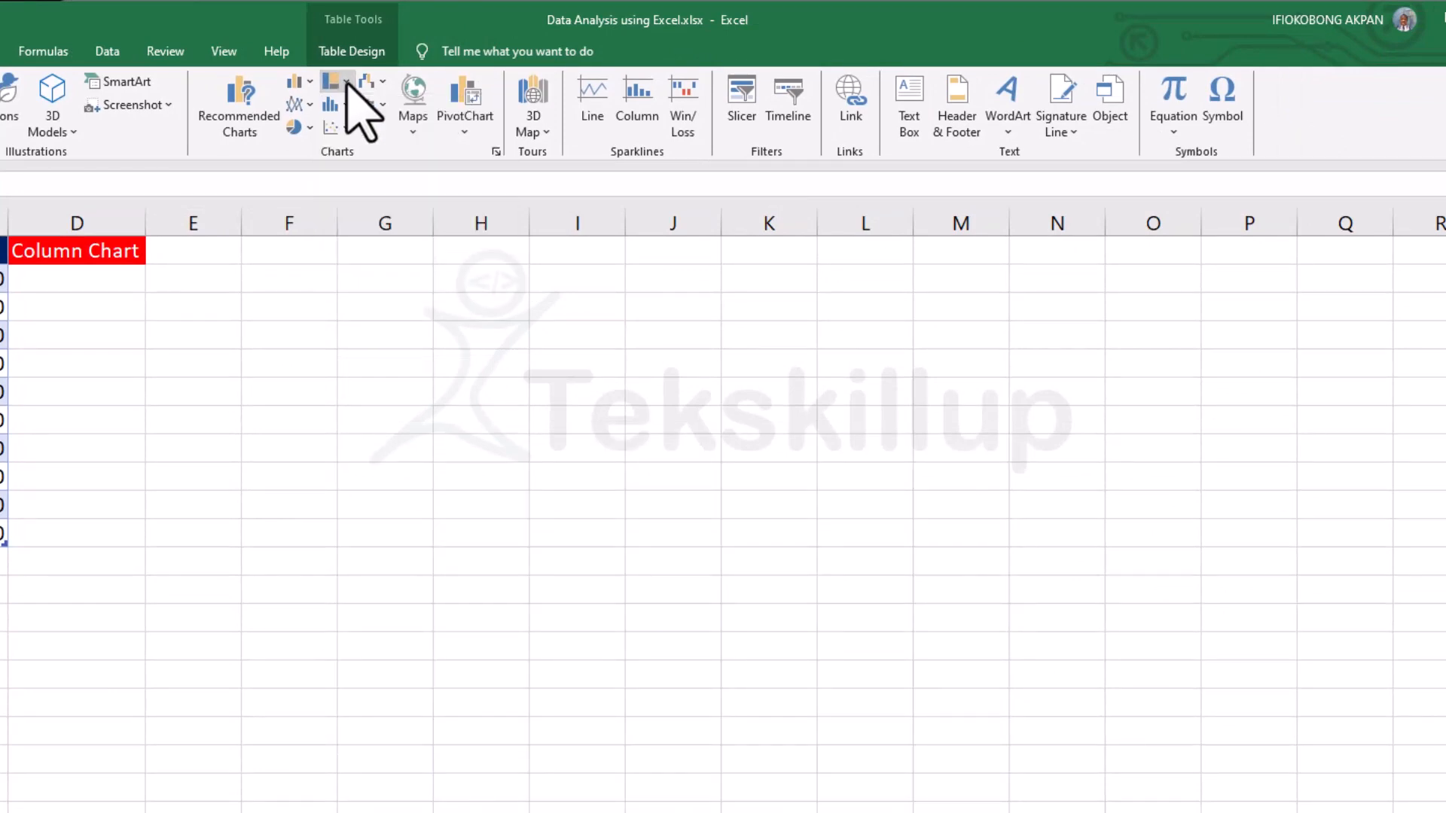
left_click(310, 81)
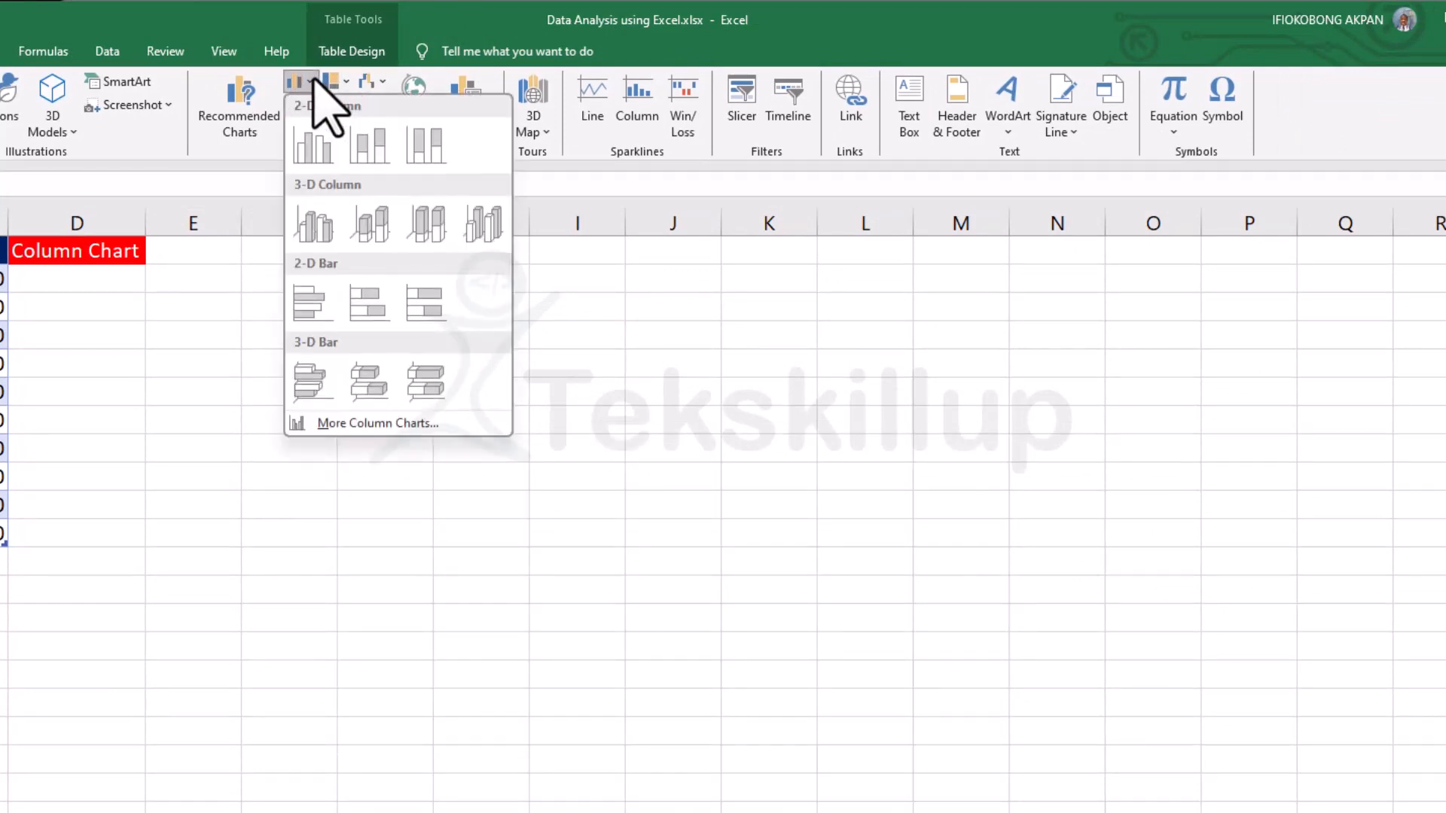
left_click(311, 81)
left_click(87, 315)
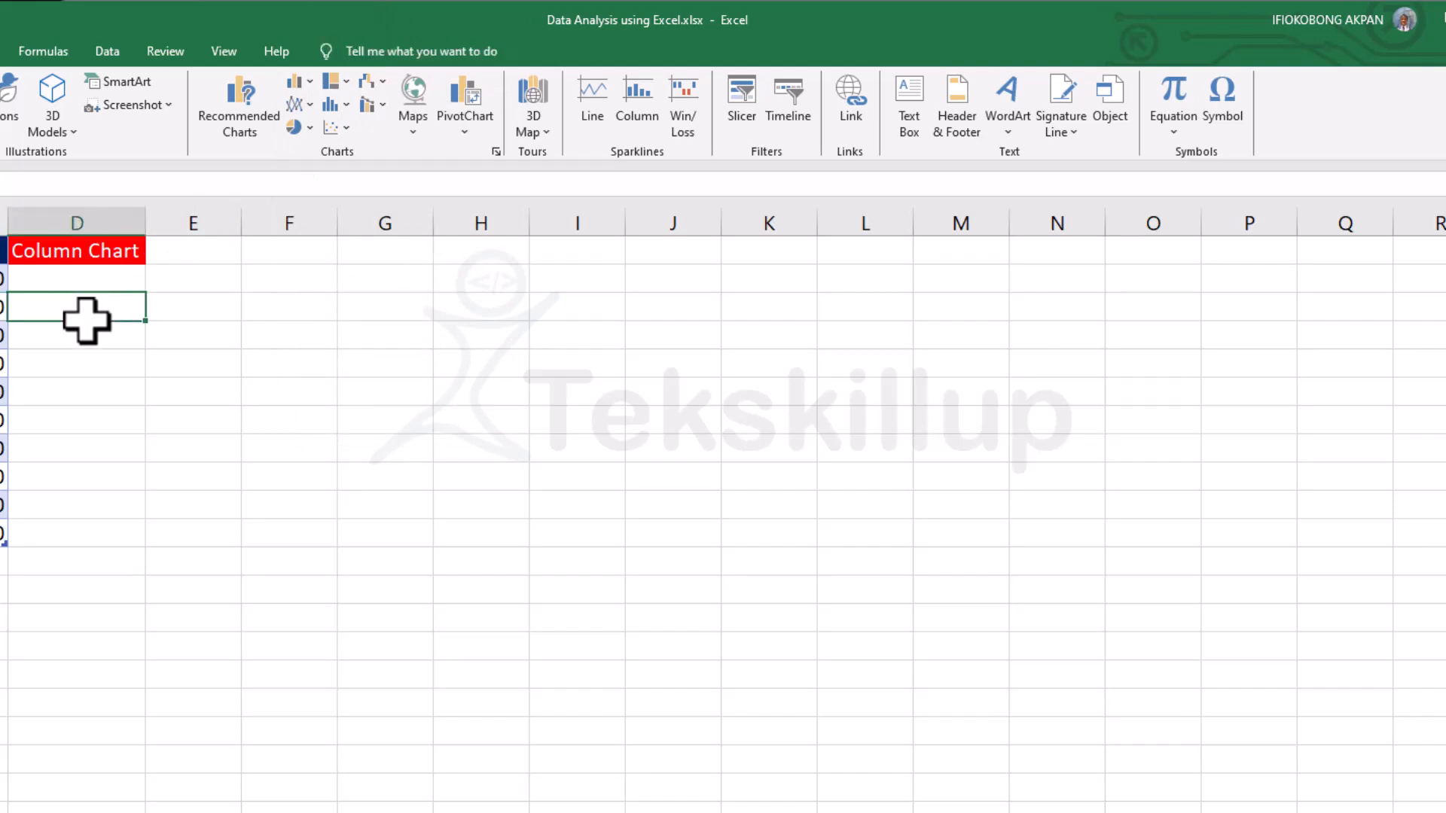
left_click(77, 448)
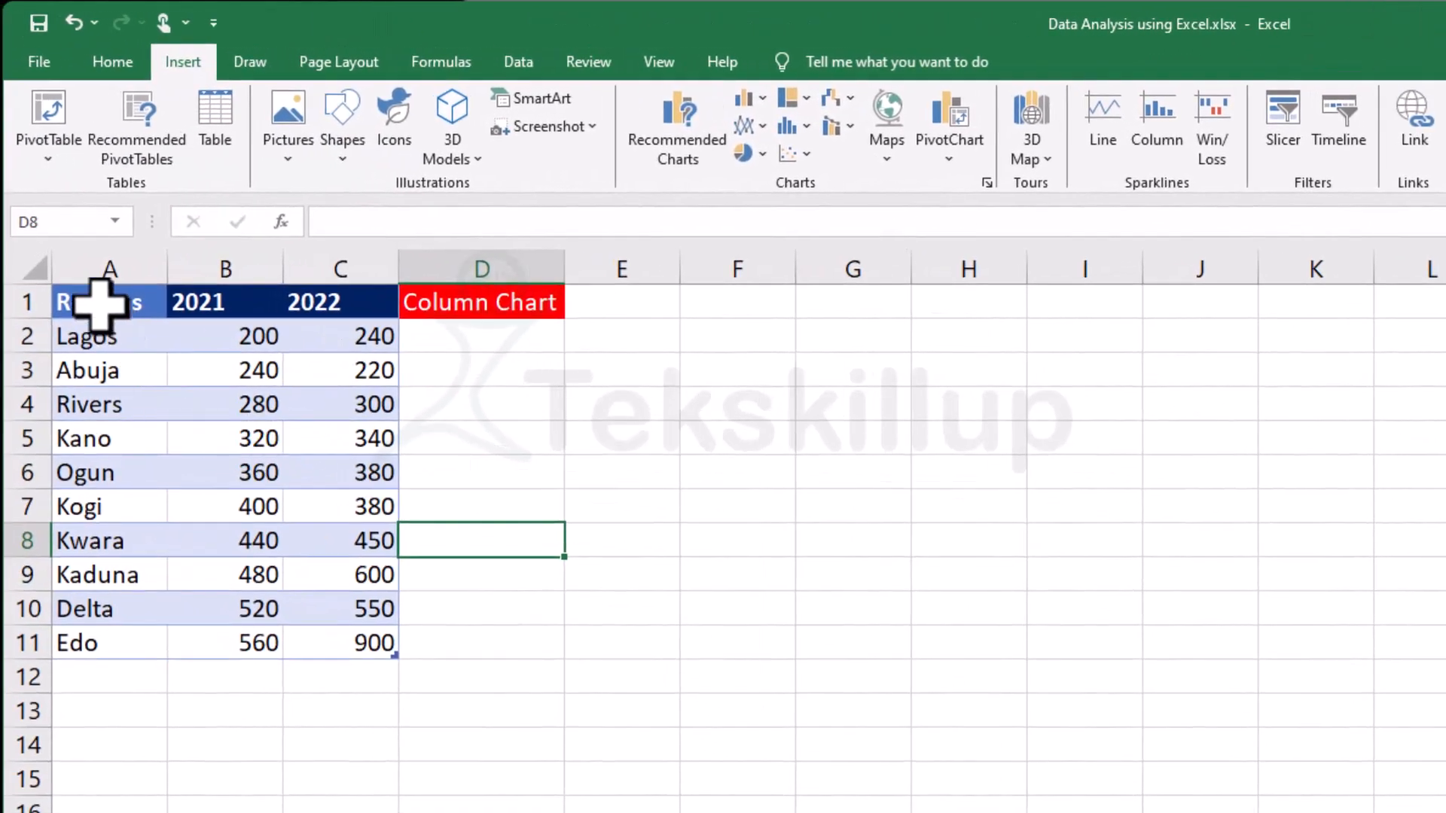
left_click_drag(103, 301, 346, 639)
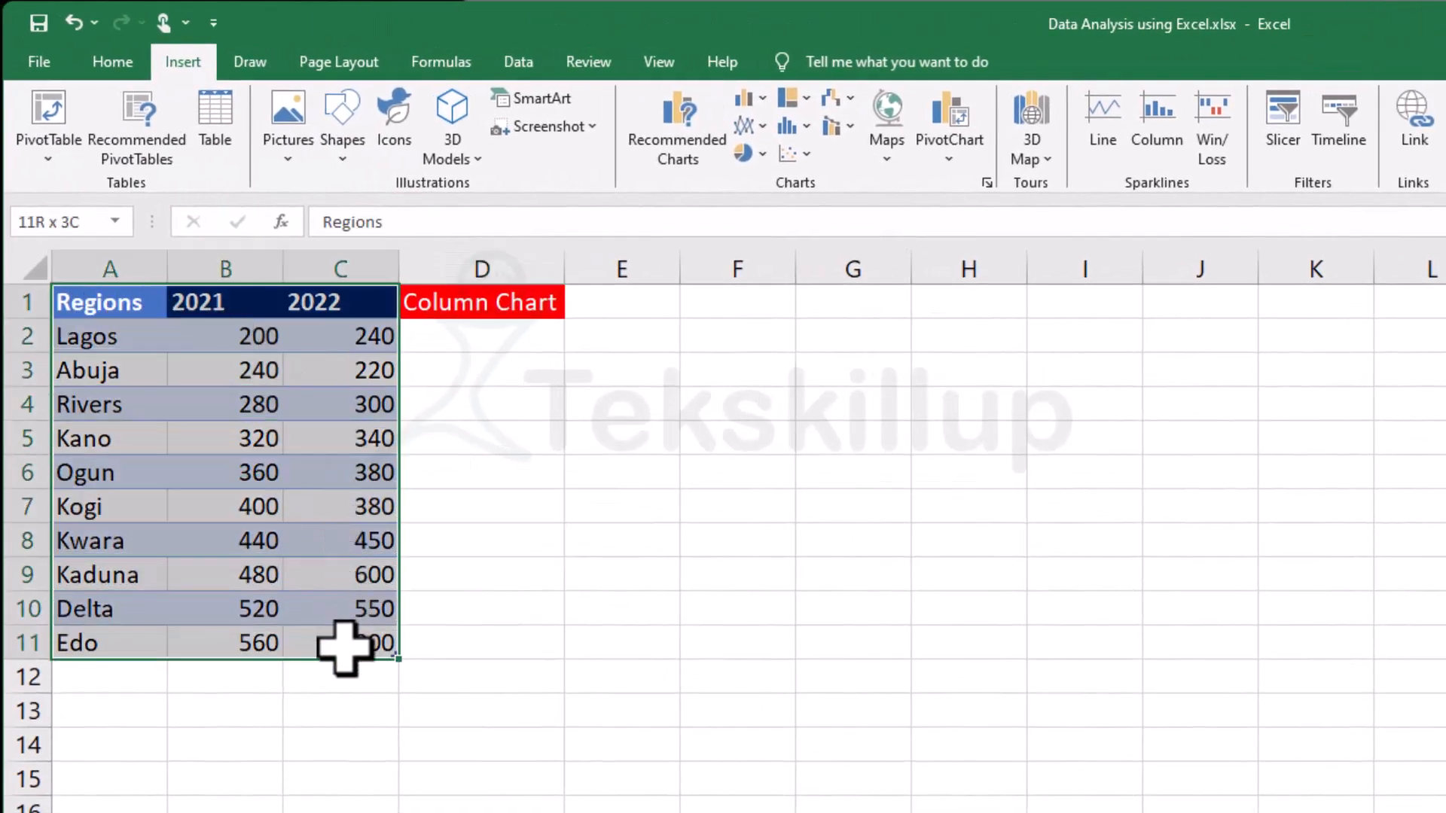
left_click(482, 541)
left_click(111, 300)
left_click_drag(111, 300, 337, 647)
left_click(555, 619)
left_click(298, 738)
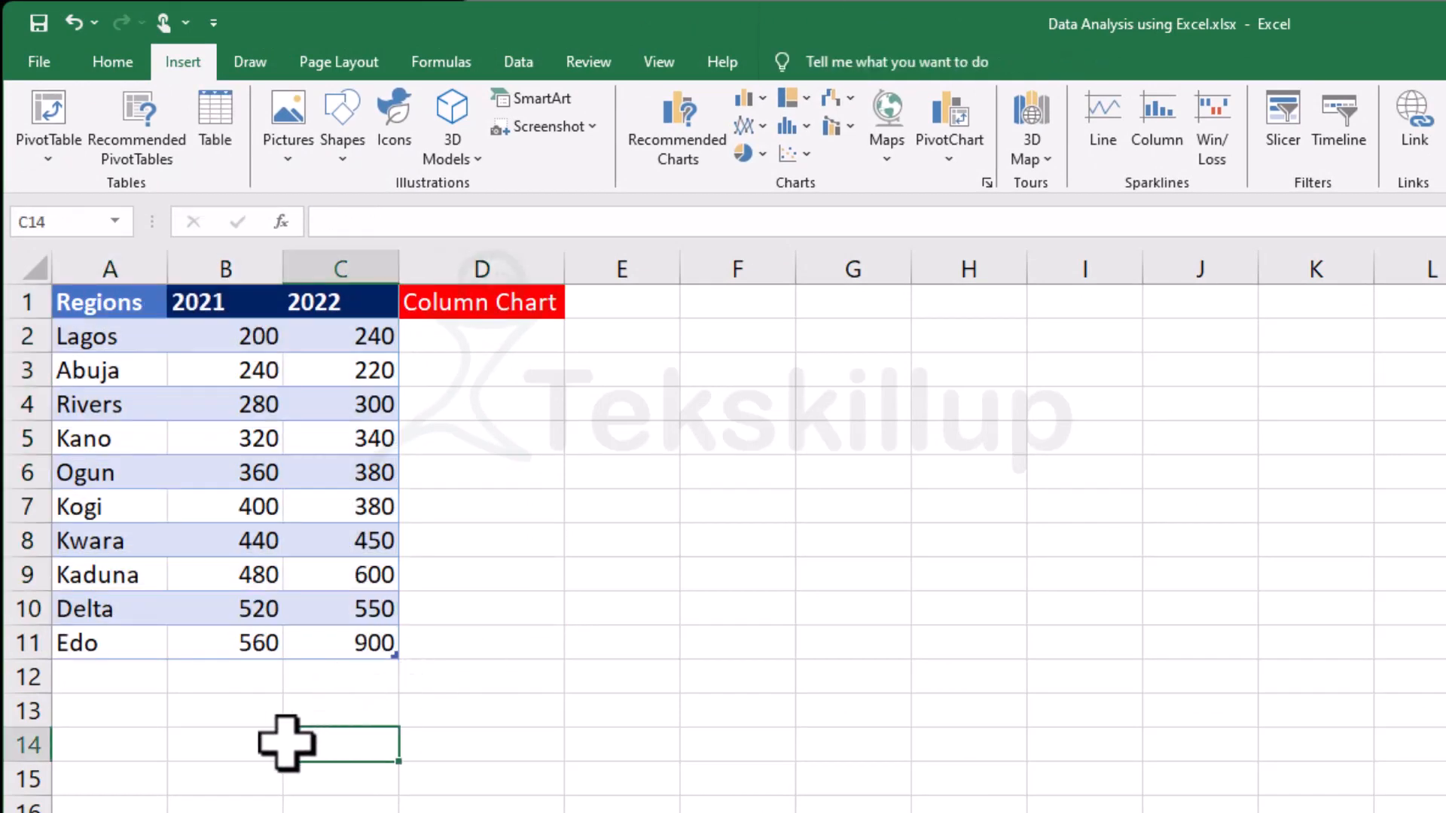
Select the whole regions table A1:C11 including its headers and open the recommended charts for it.
left_click_drag(100, 301, 348, 639)
key("ctrl+t")
key("Return")
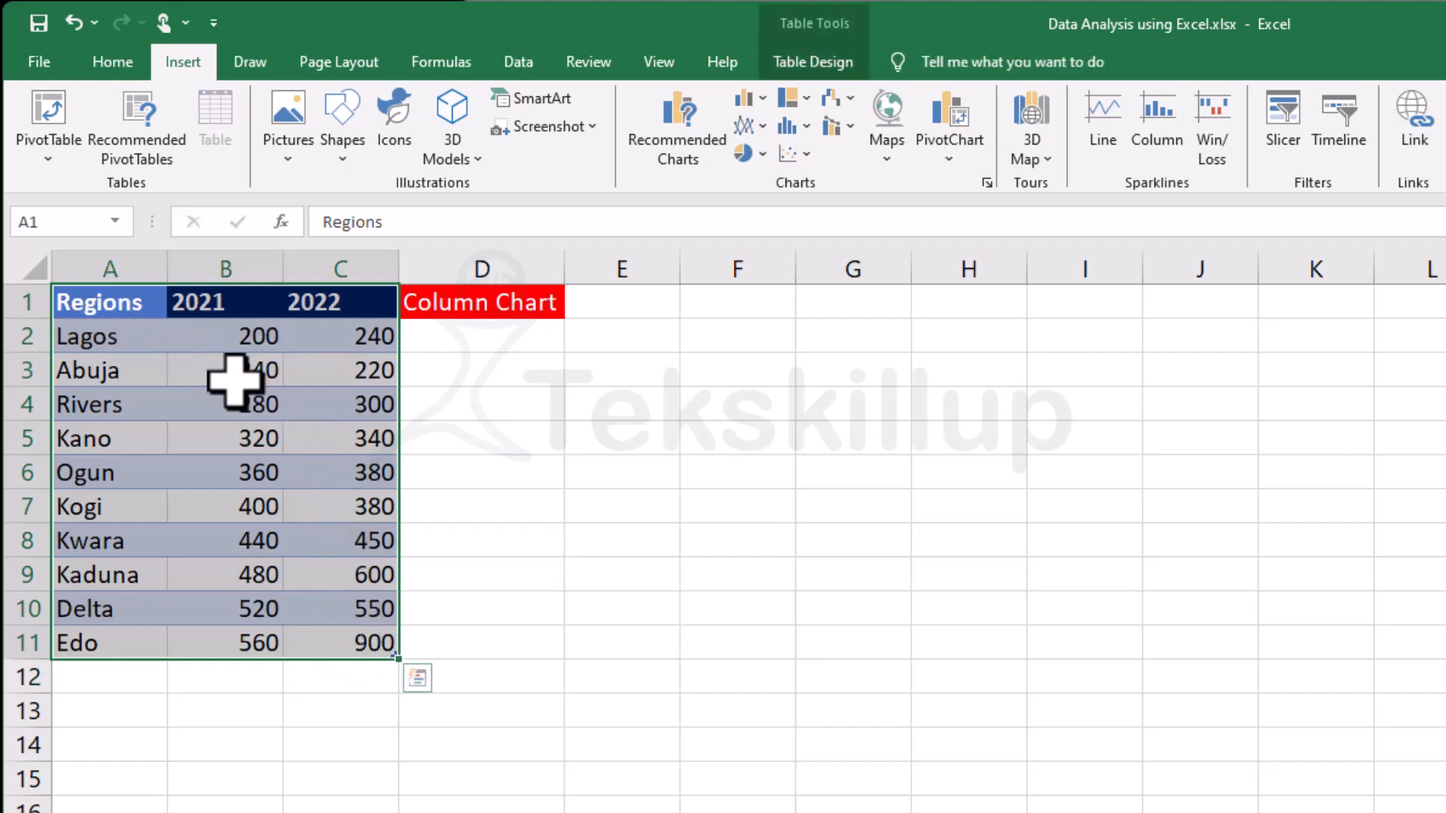
left_click(113, 326)
left_click_drag(106, 296, 371, 646)
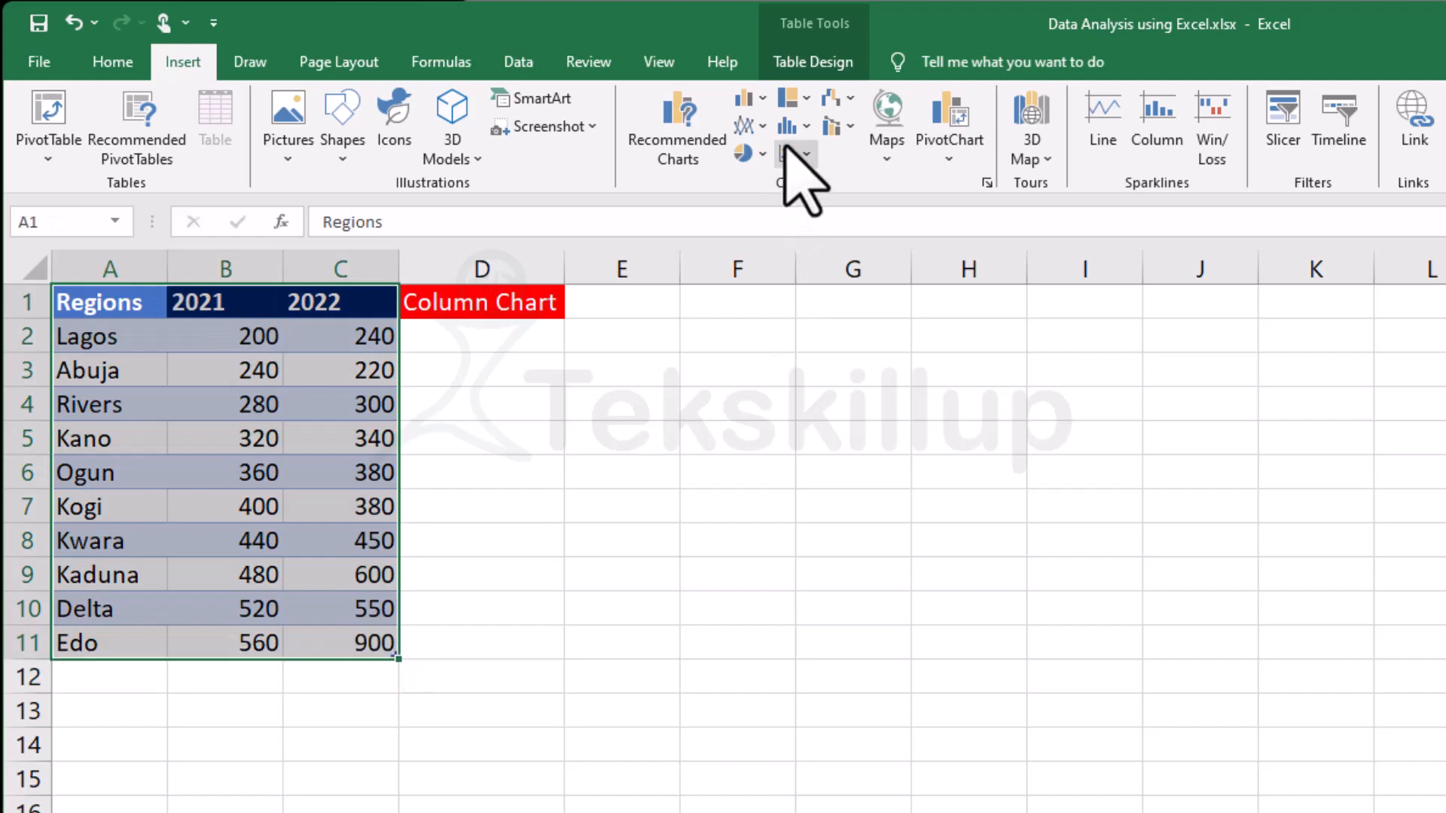
left_click(761, 99)
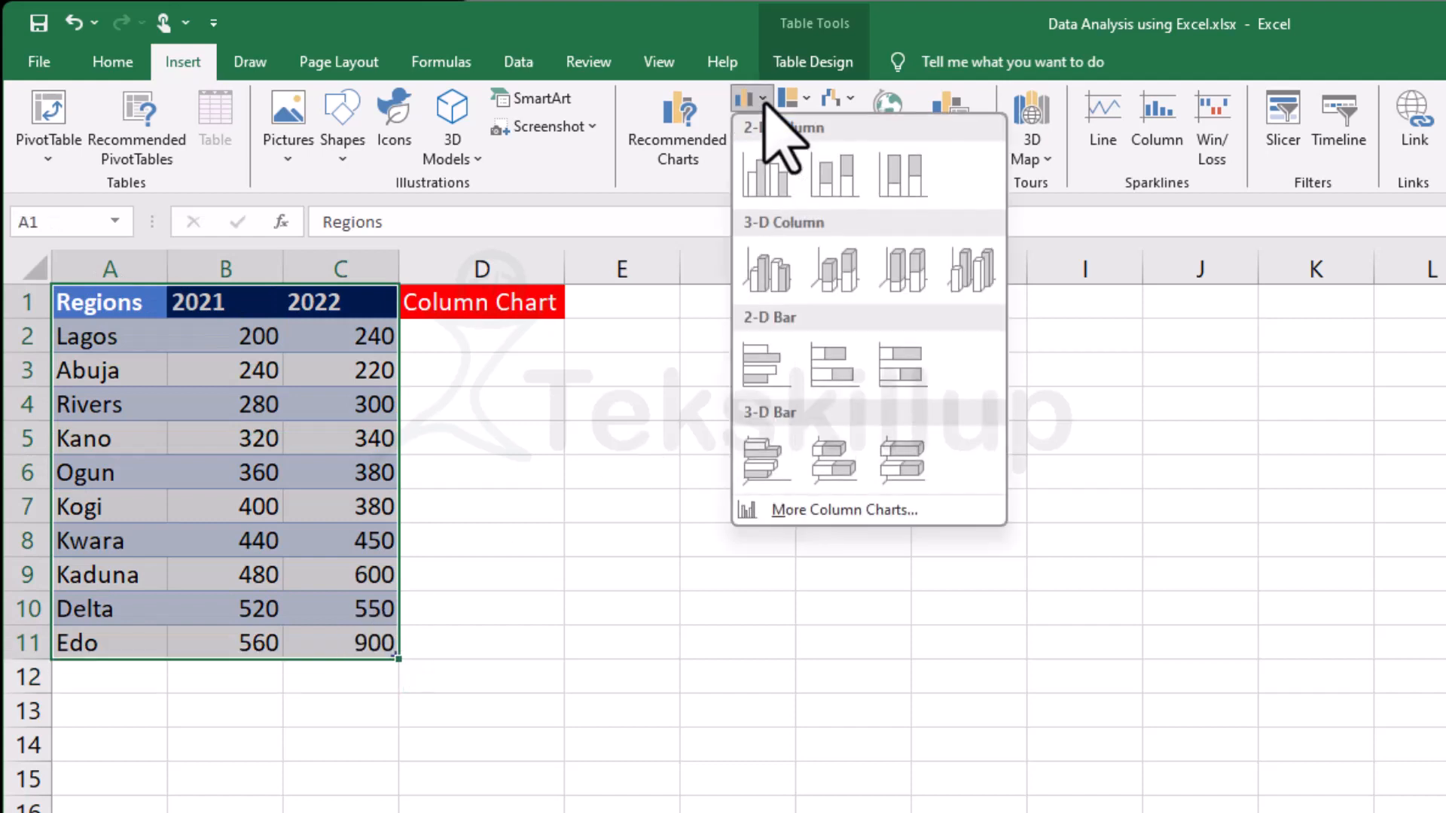
left_click(685, 149)
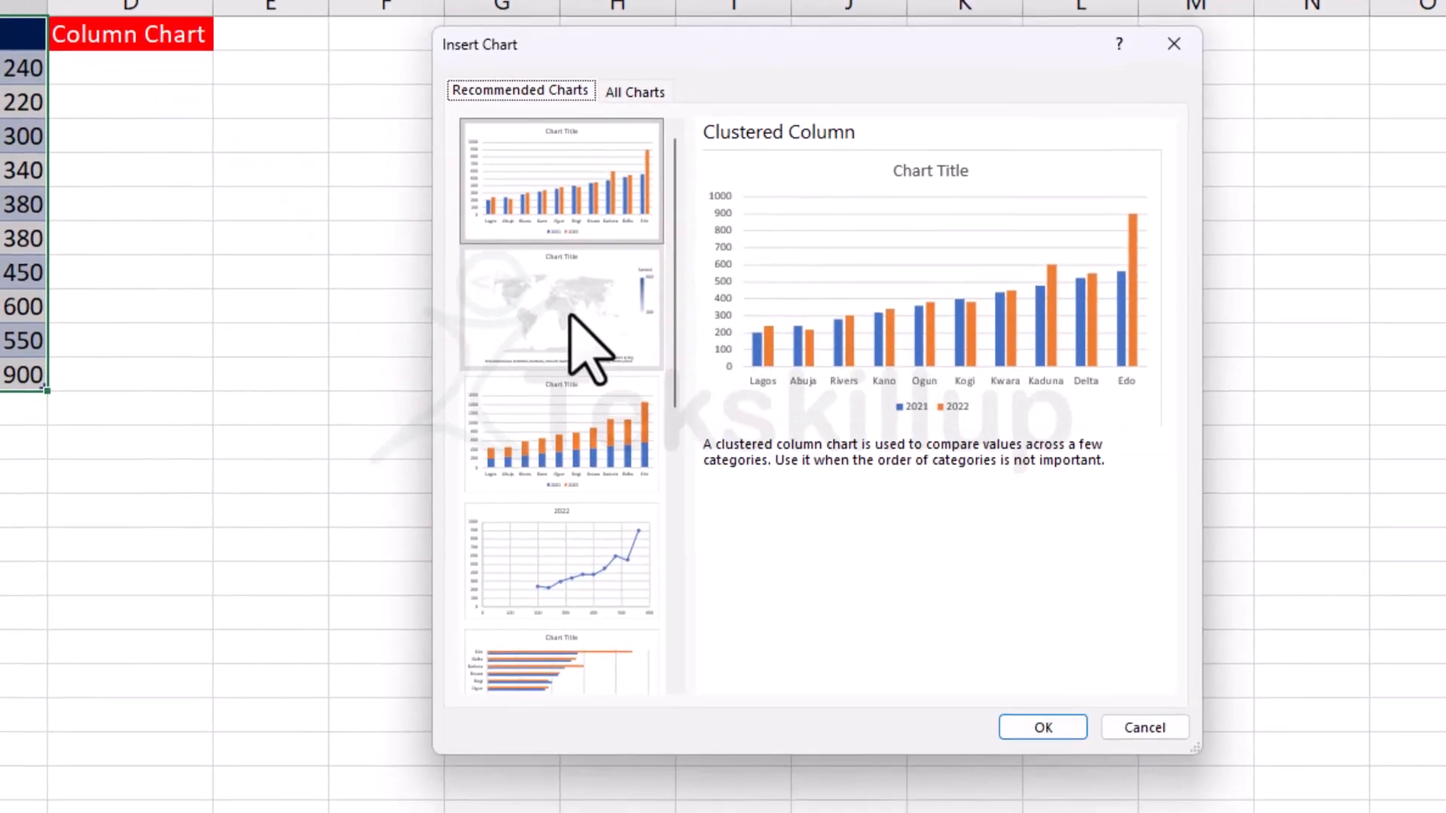
Compare the previews of the recommended Filled Map, Stacked Column, Scatter and Clustered Column charts.
left_click(772, 474)
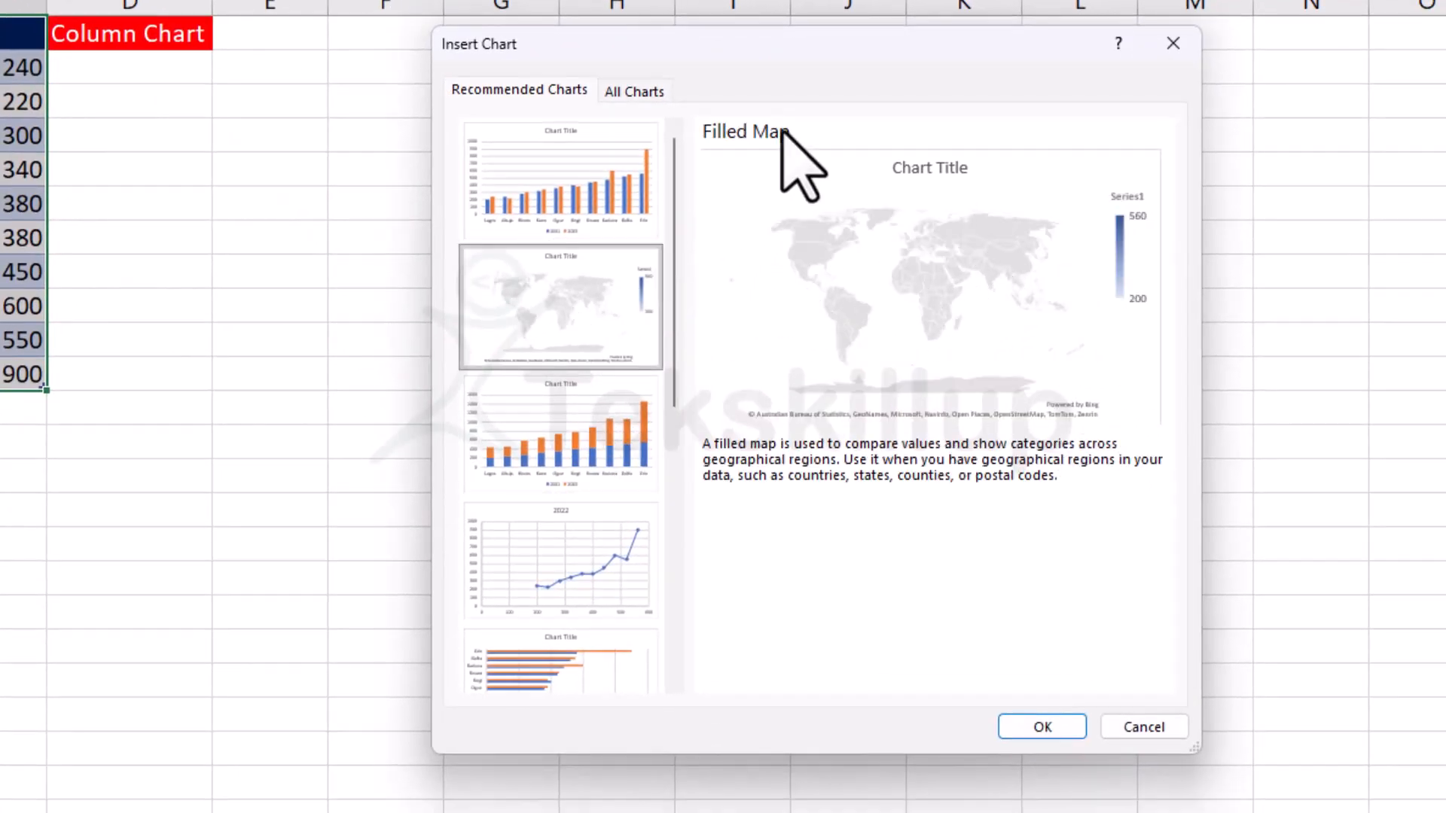
left_click(555, 454)
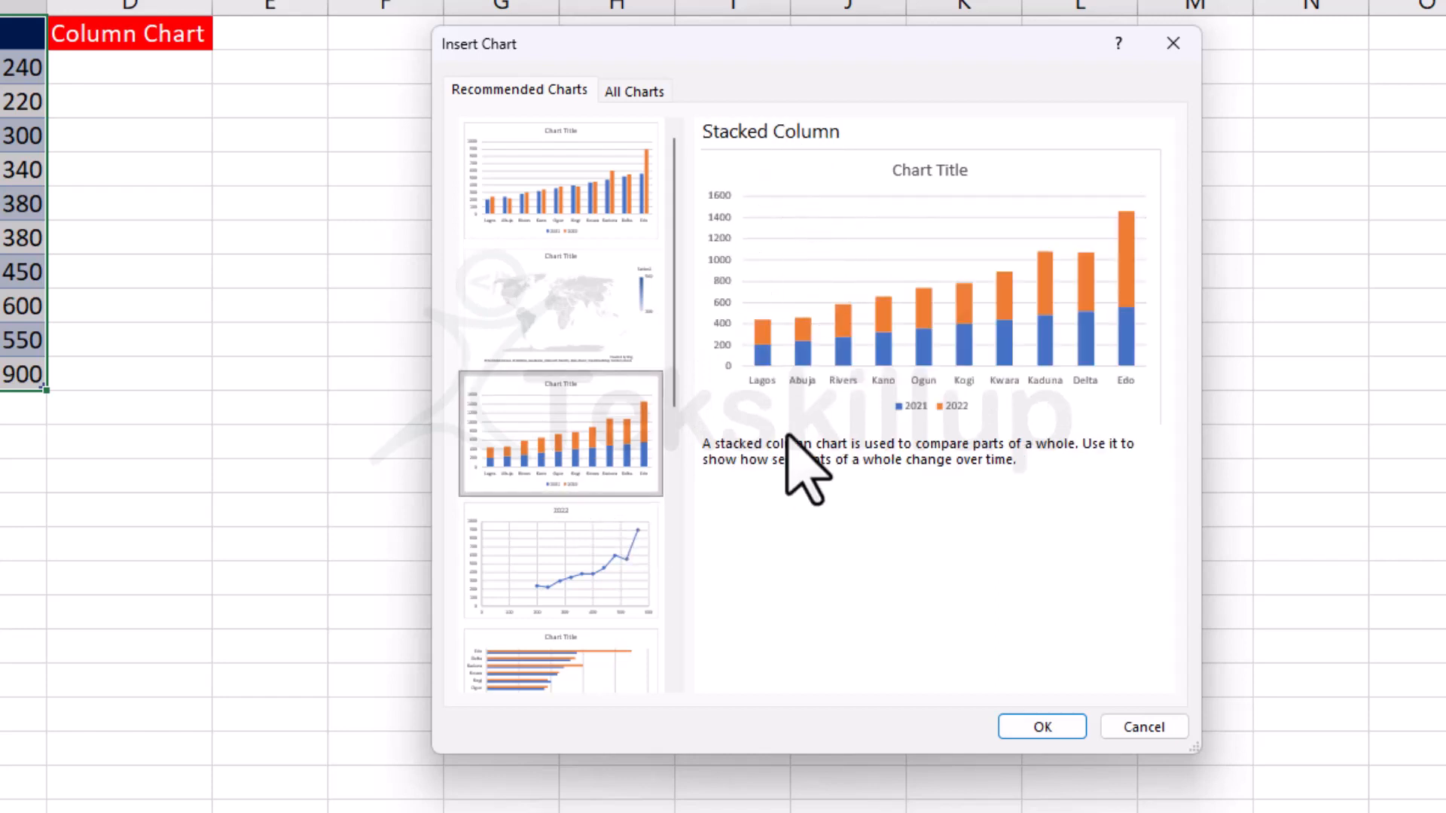
left_click(570, 571)
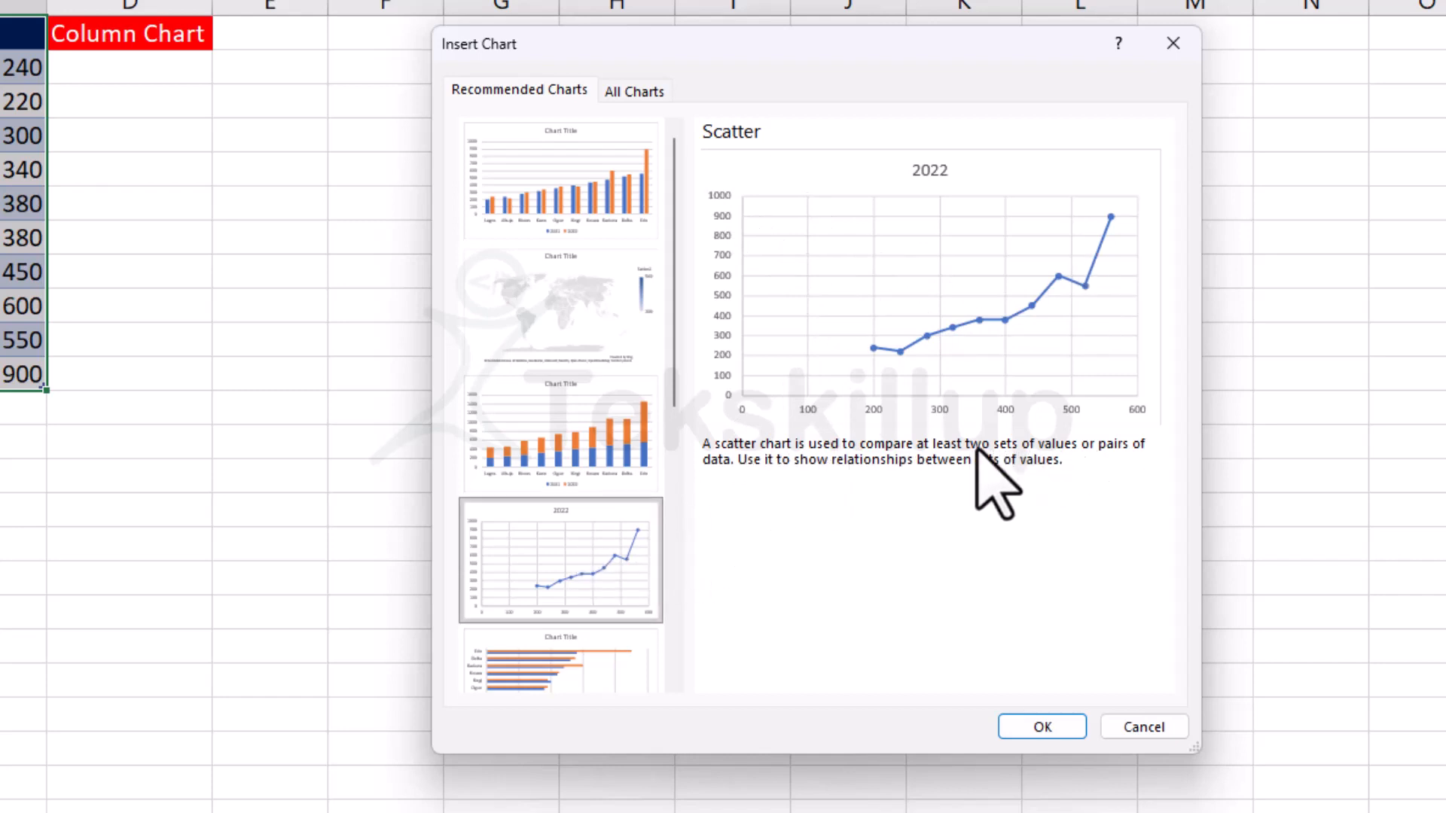
scroll(613, 576, "down", 5)
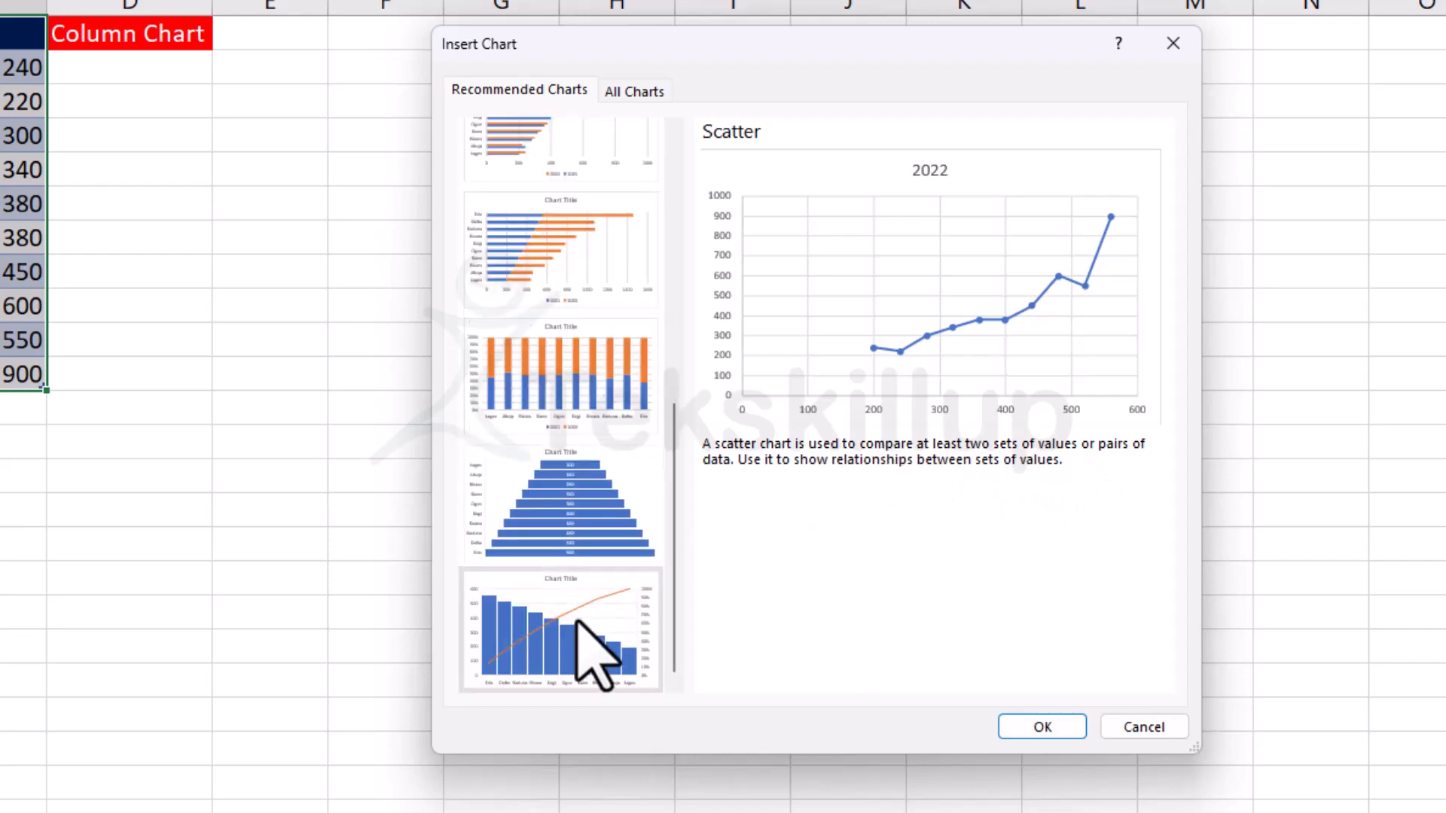
scroll(591, 609, "up", 5)
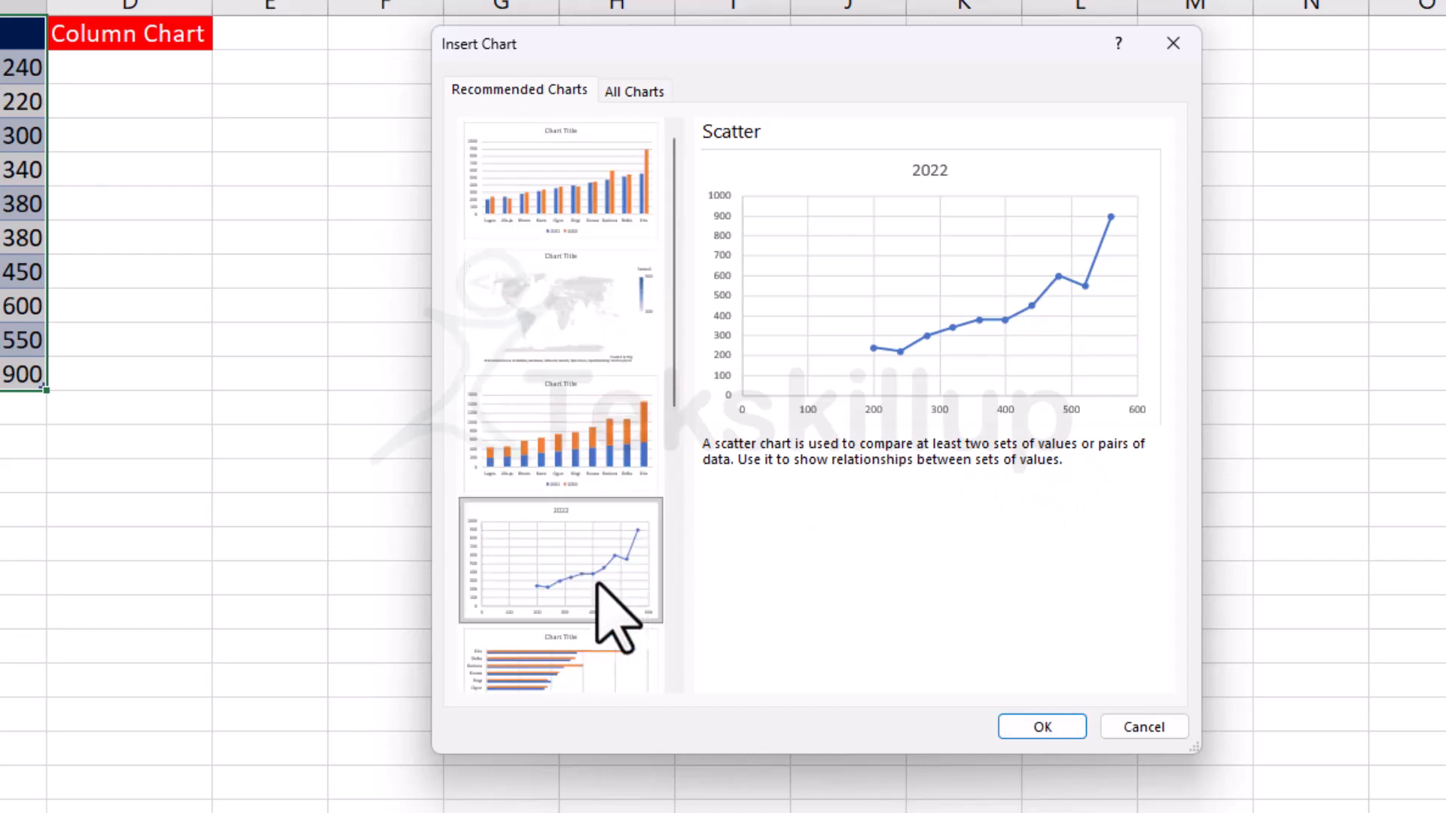
left_click(566, 177)
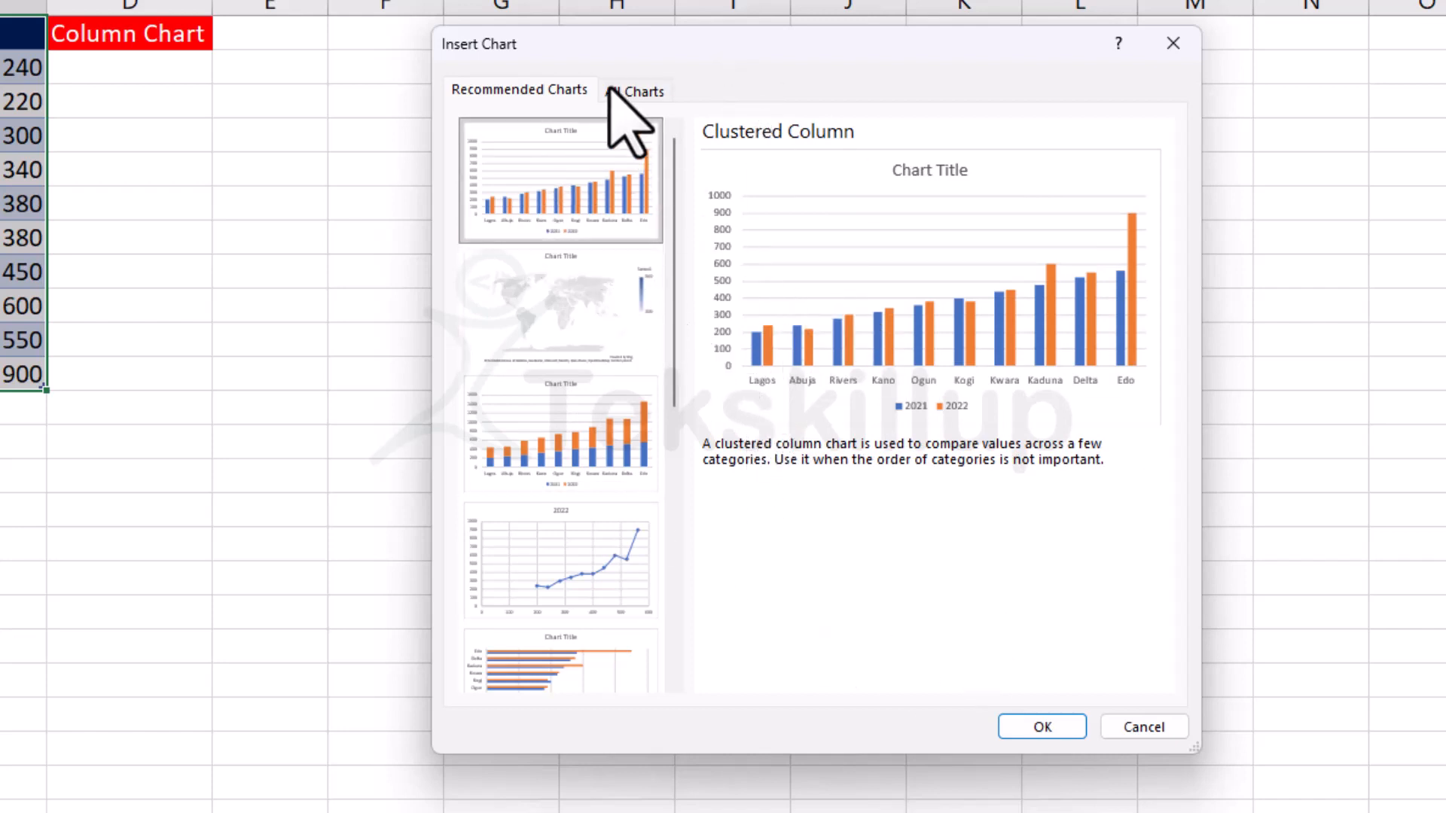
Insert a Clustered Column chart from the full chart list, comparing 2021 and 2022 for each region.
left_click(632, 92)
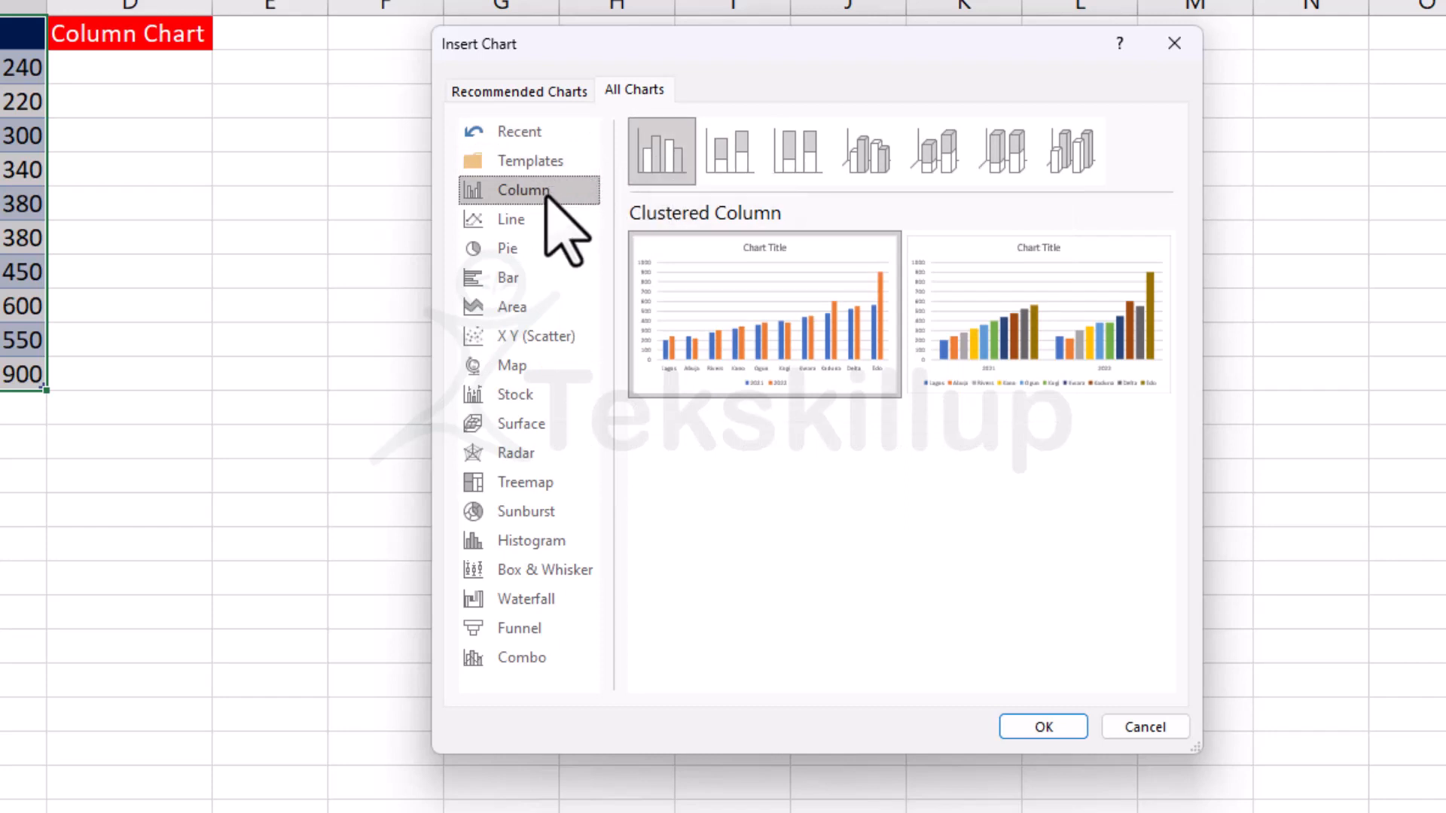
mouse_move(758, 350)
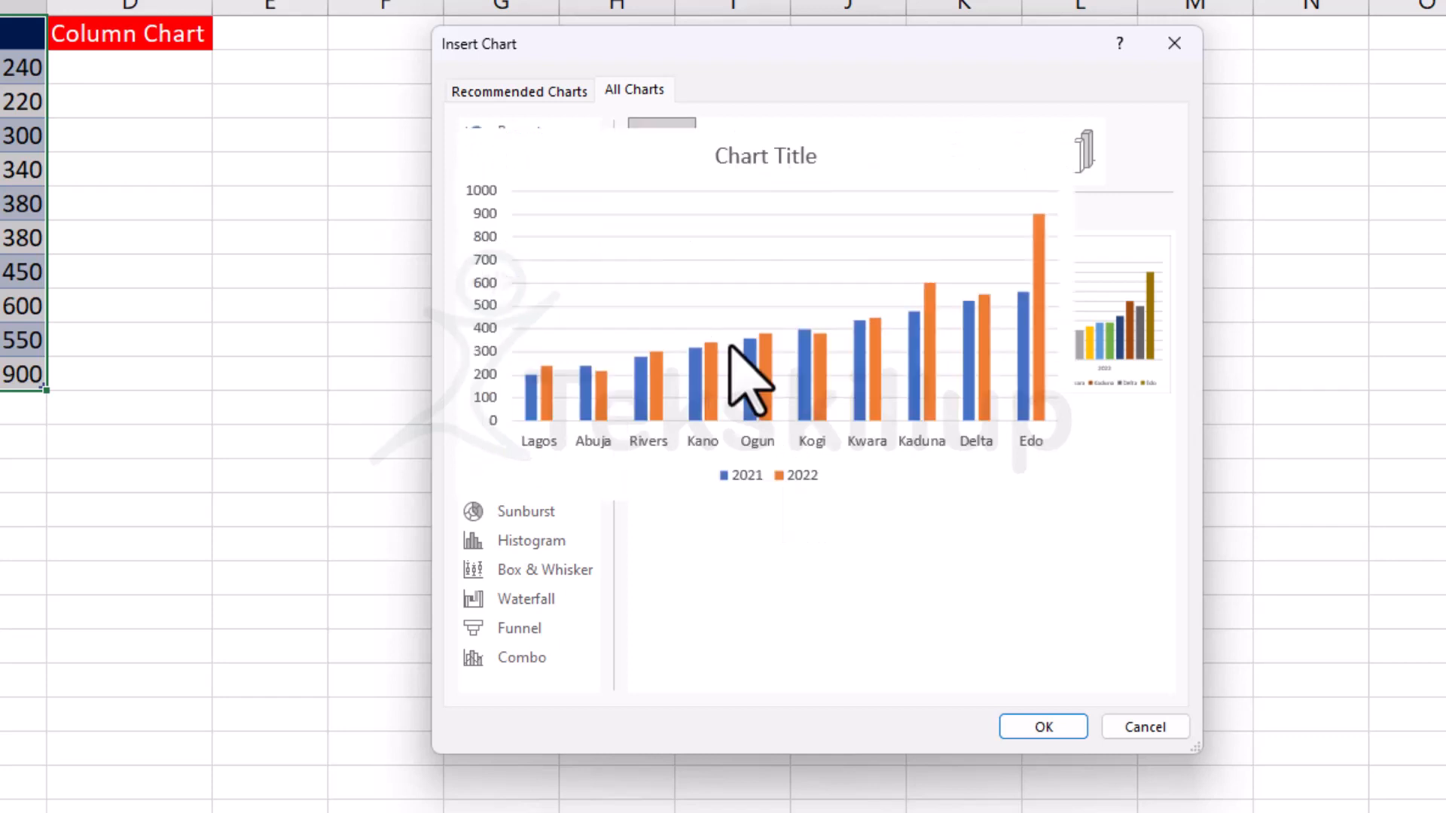
left_click(1010, 713)
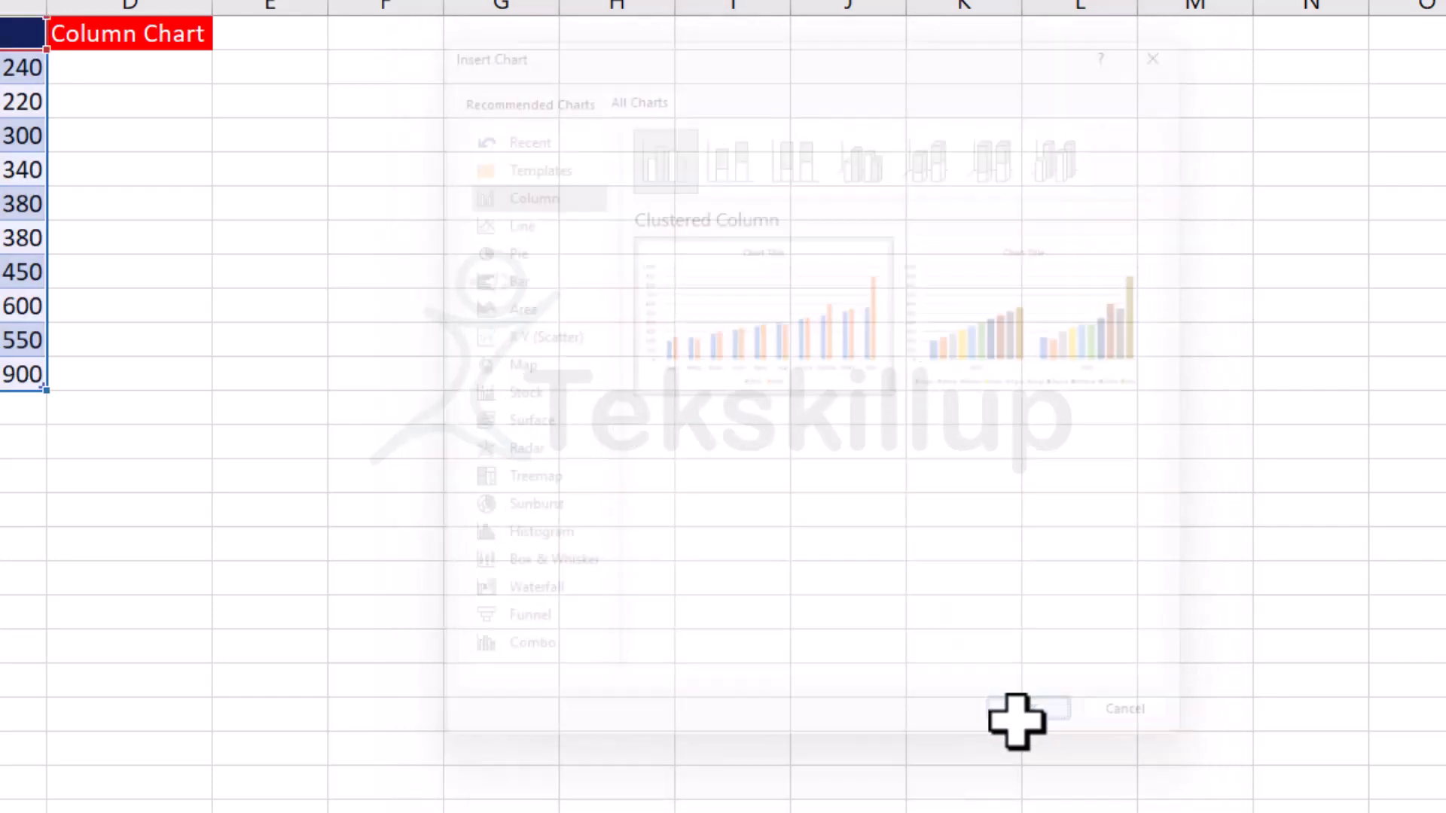
Enlarge the column chart and move it beside the table so it covers about E3 to M20.
left_click_drag(594, 291, 498, 218)
left_click_drag(1164, 696, 1258, 767)
left_click_drag(647, 248, 640, 169)
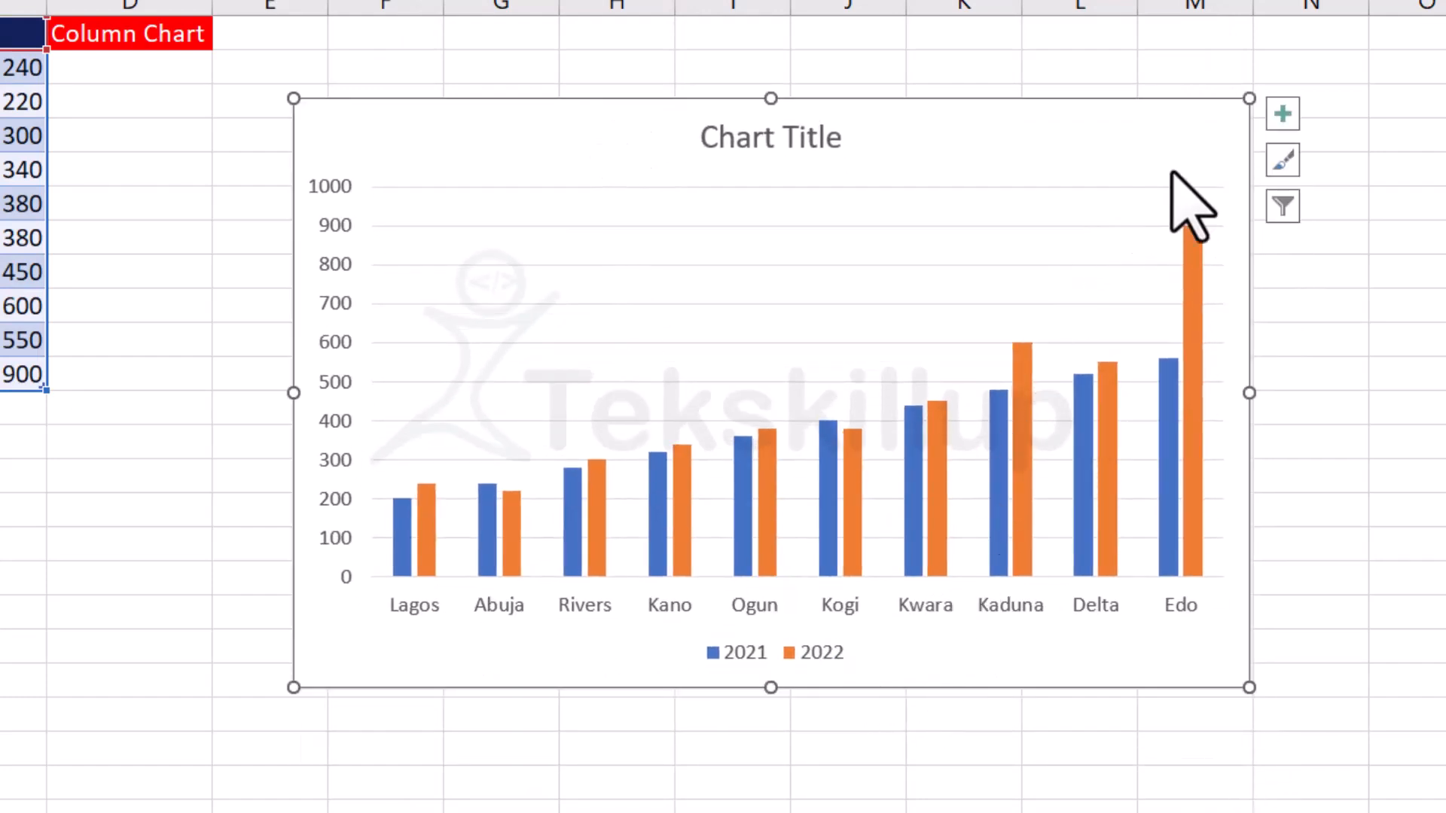
left_click_drag(1116, 126, 1038, 128)
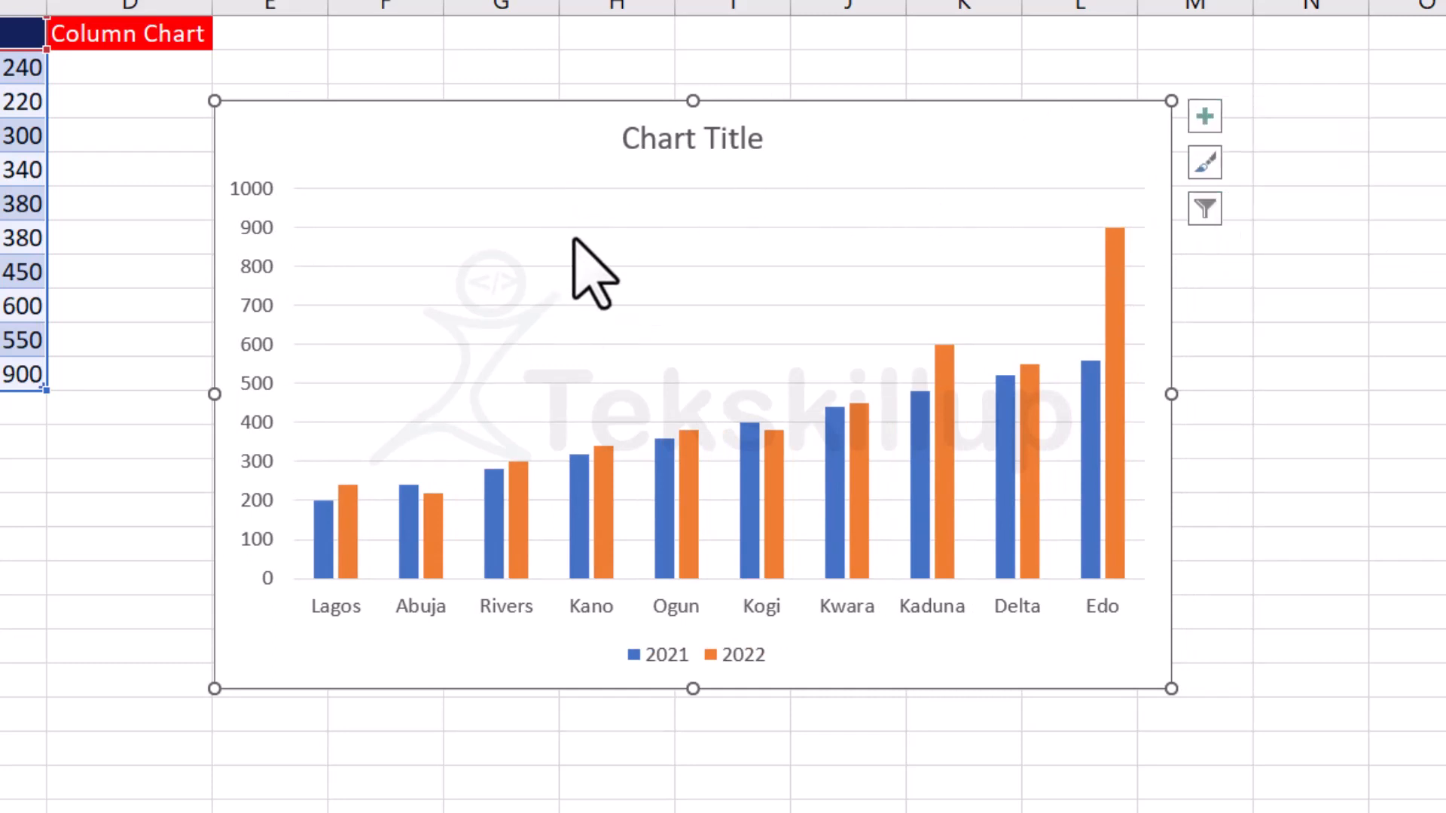
left_click(688, 144)
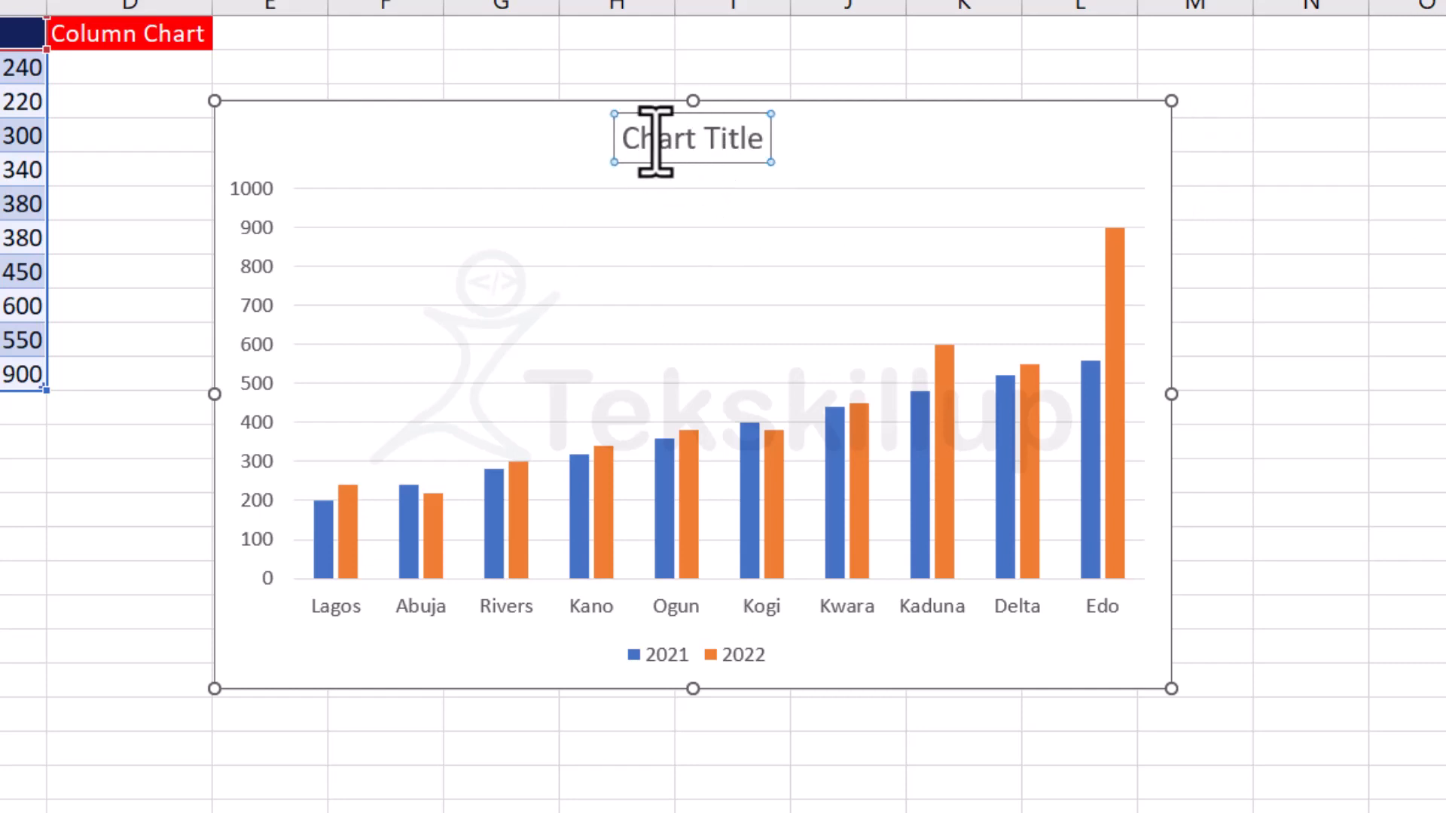
double_click(655, 143)
left_click(697, 146)
left_click_drag(630, 139, 758, 161)
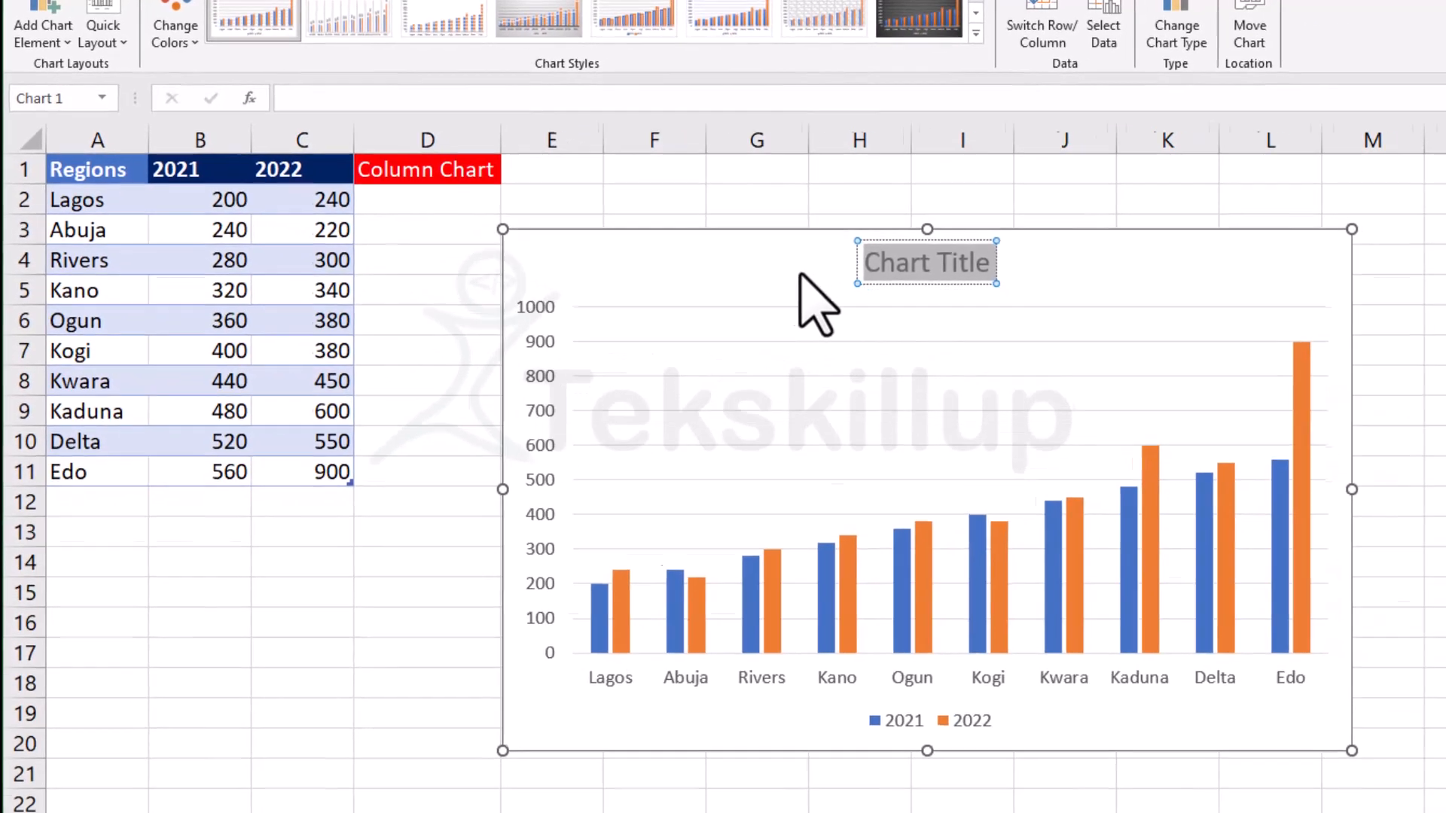
left_click(901, 310)
left_click(1022, 302)
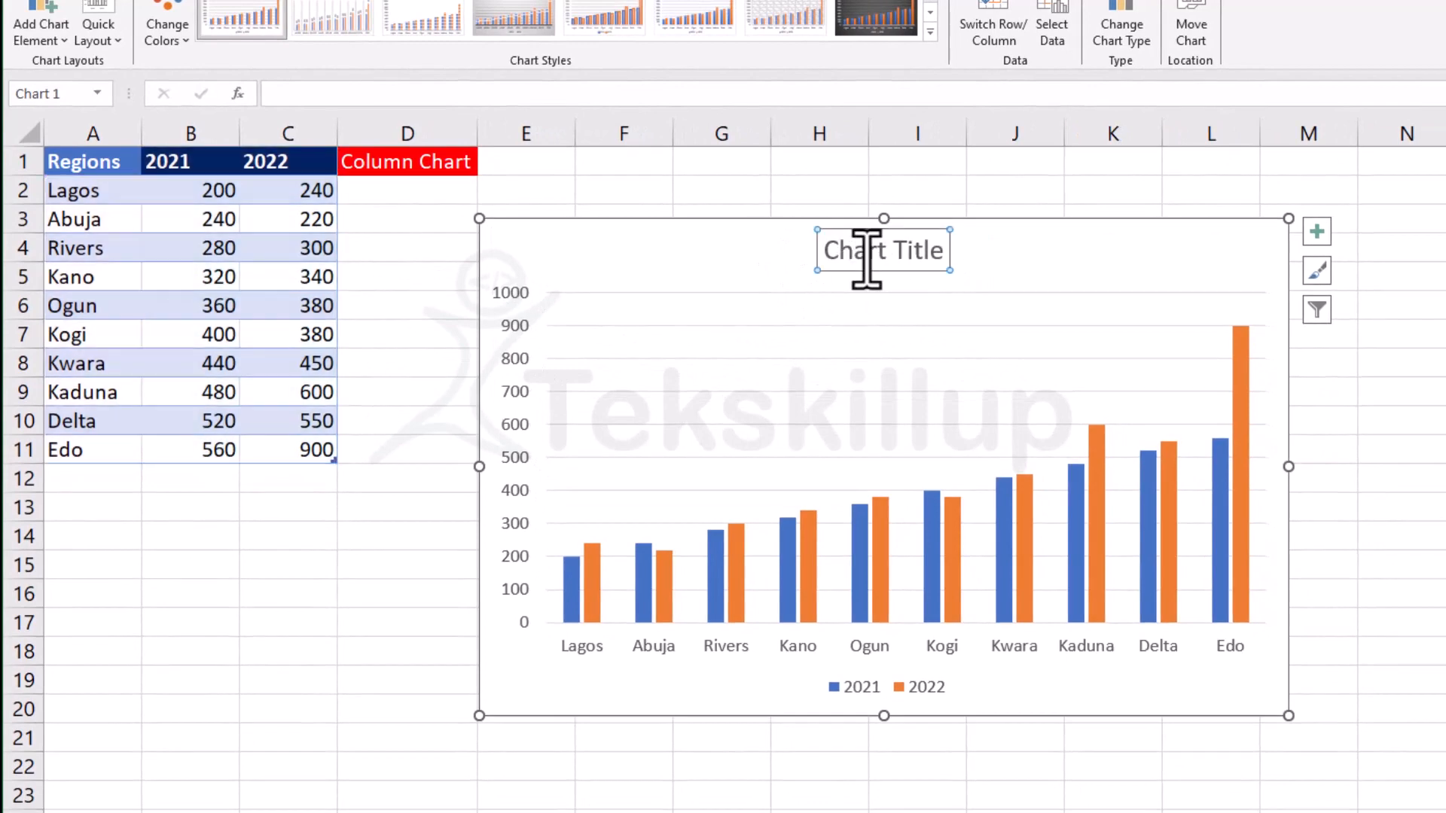
double_click(918, 253)
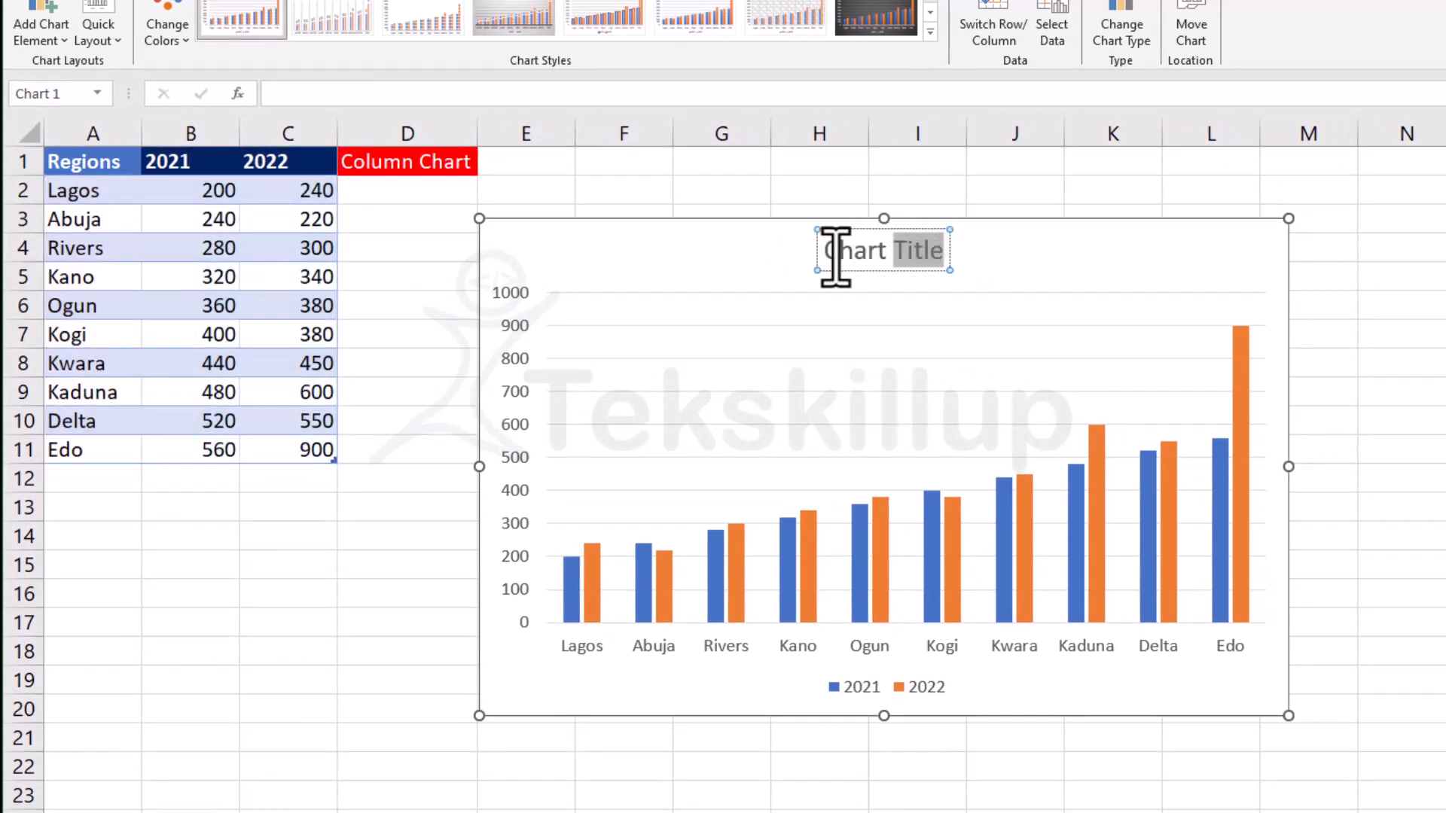
left_click_drag(822, 254, 842, 254)
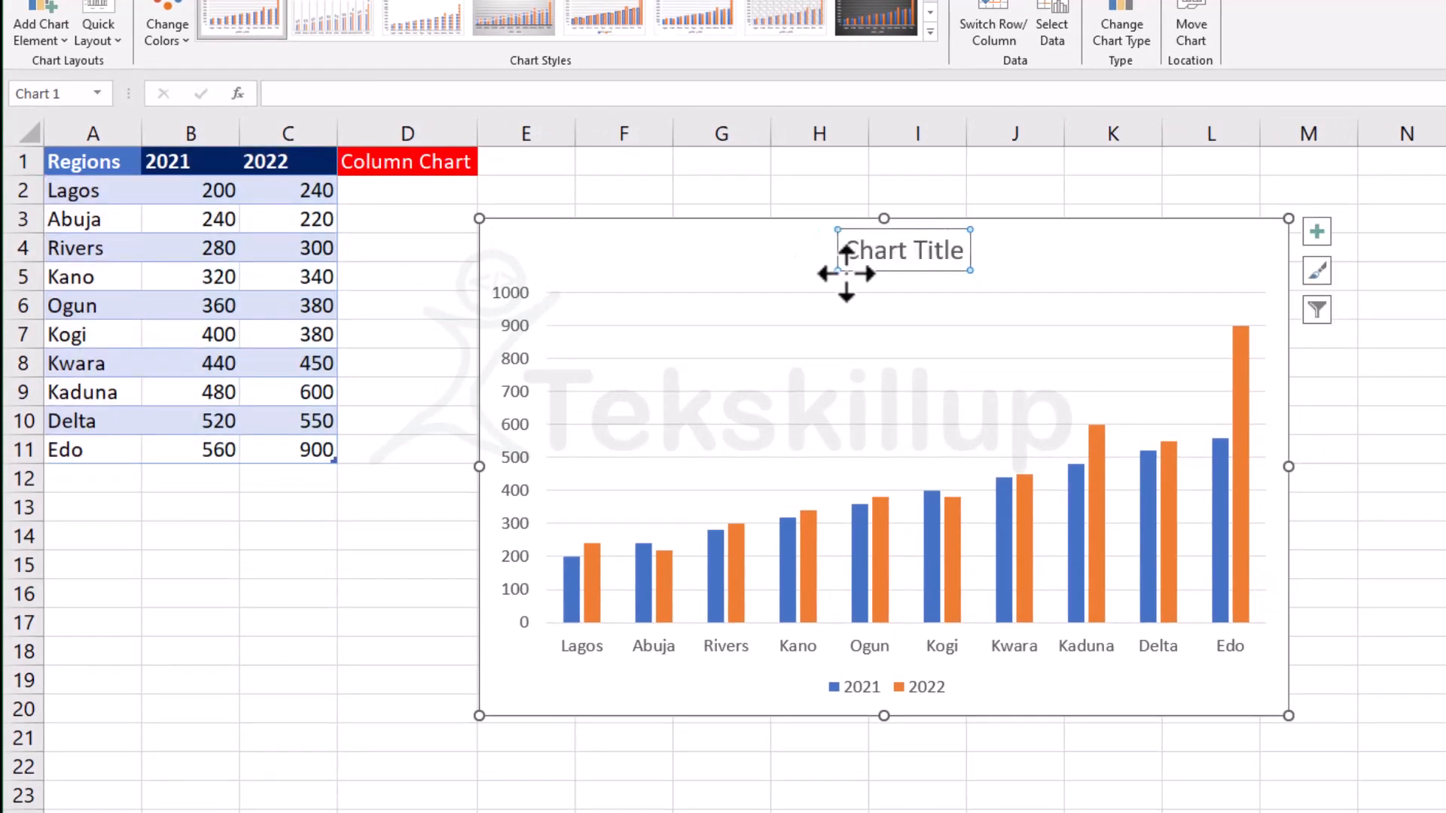
key("ctrl+z")
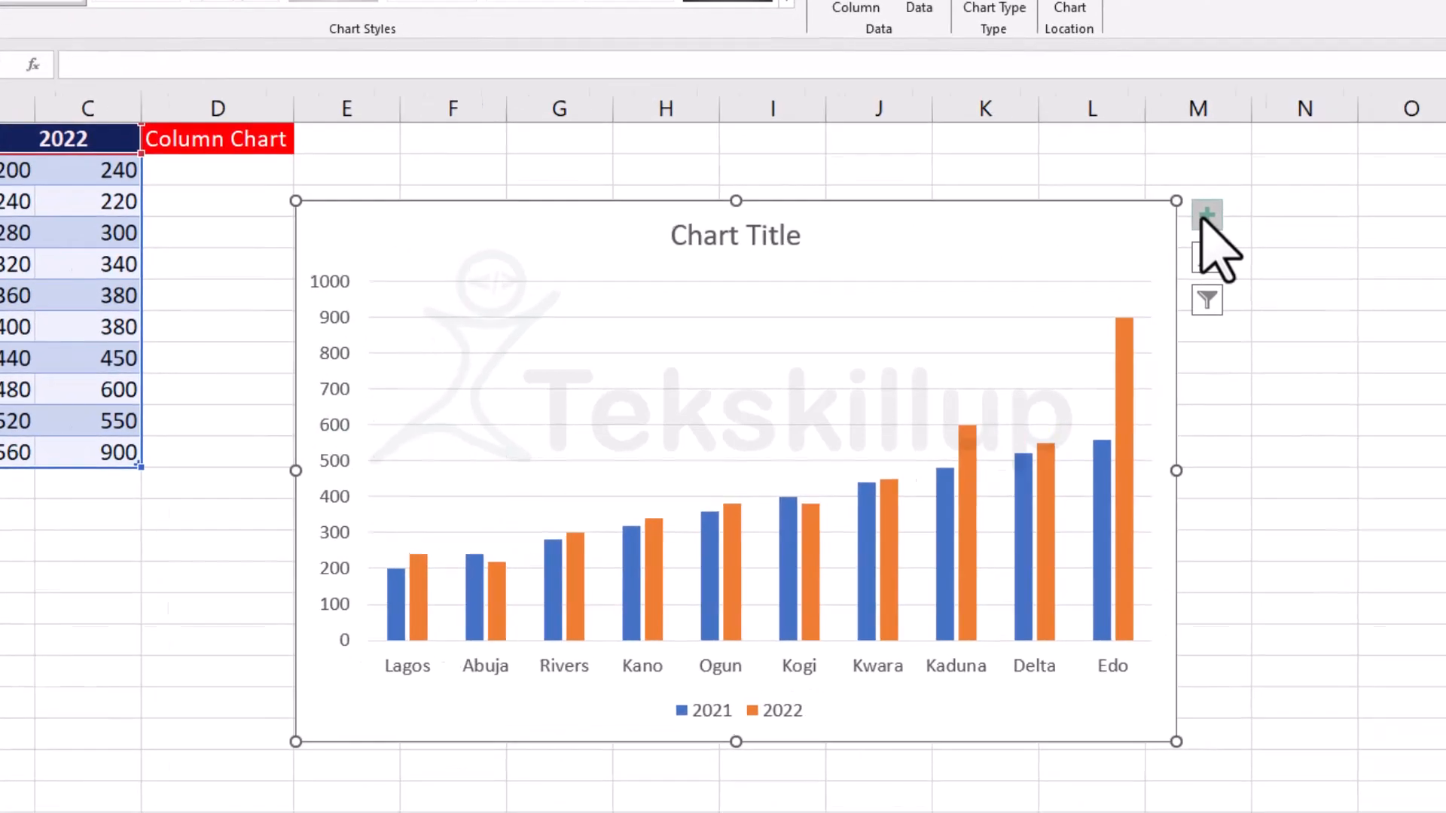
Hide the chart's axes and show them again.
left_click(1316, 232)
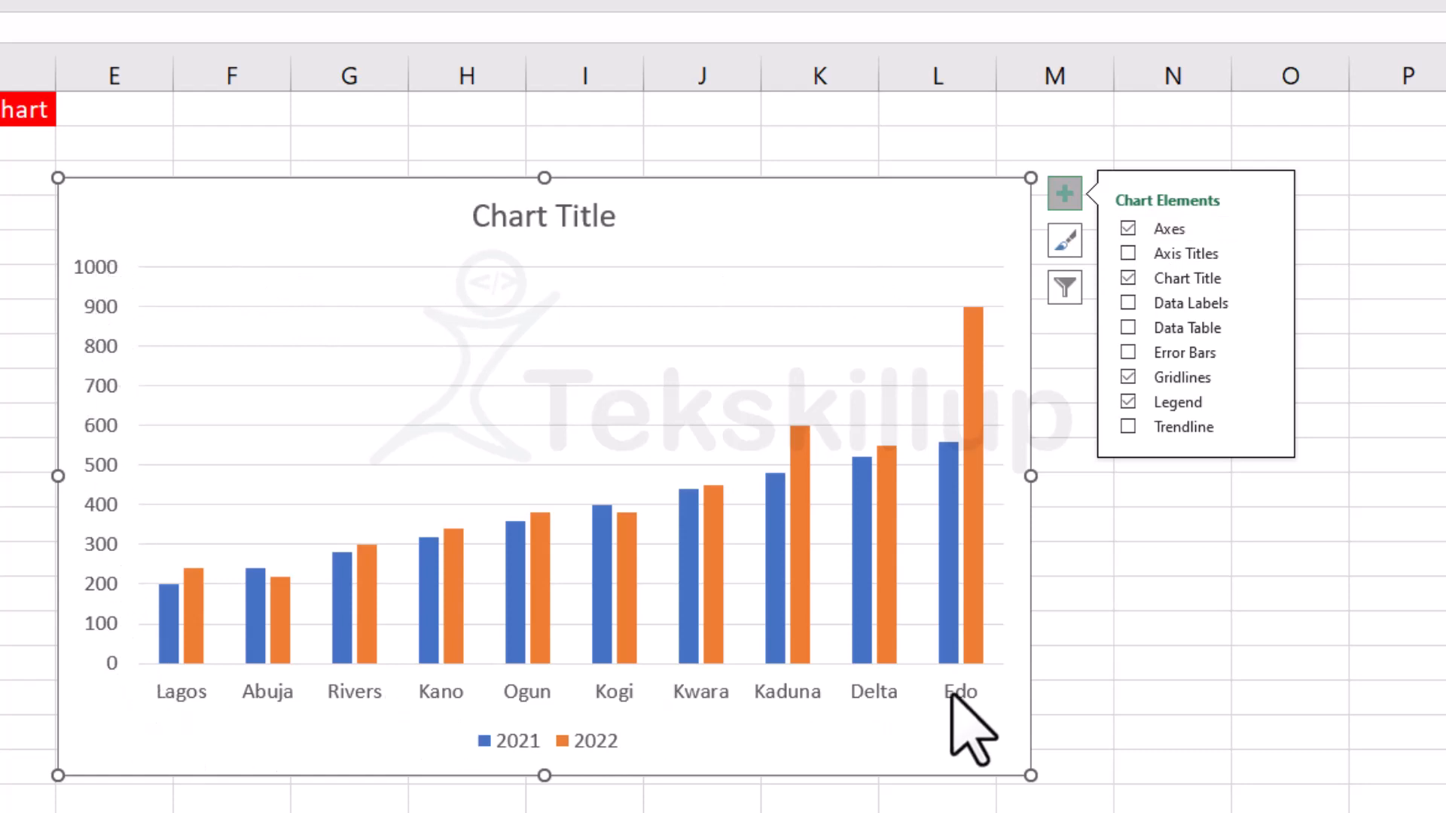
left_click(1128, 228)
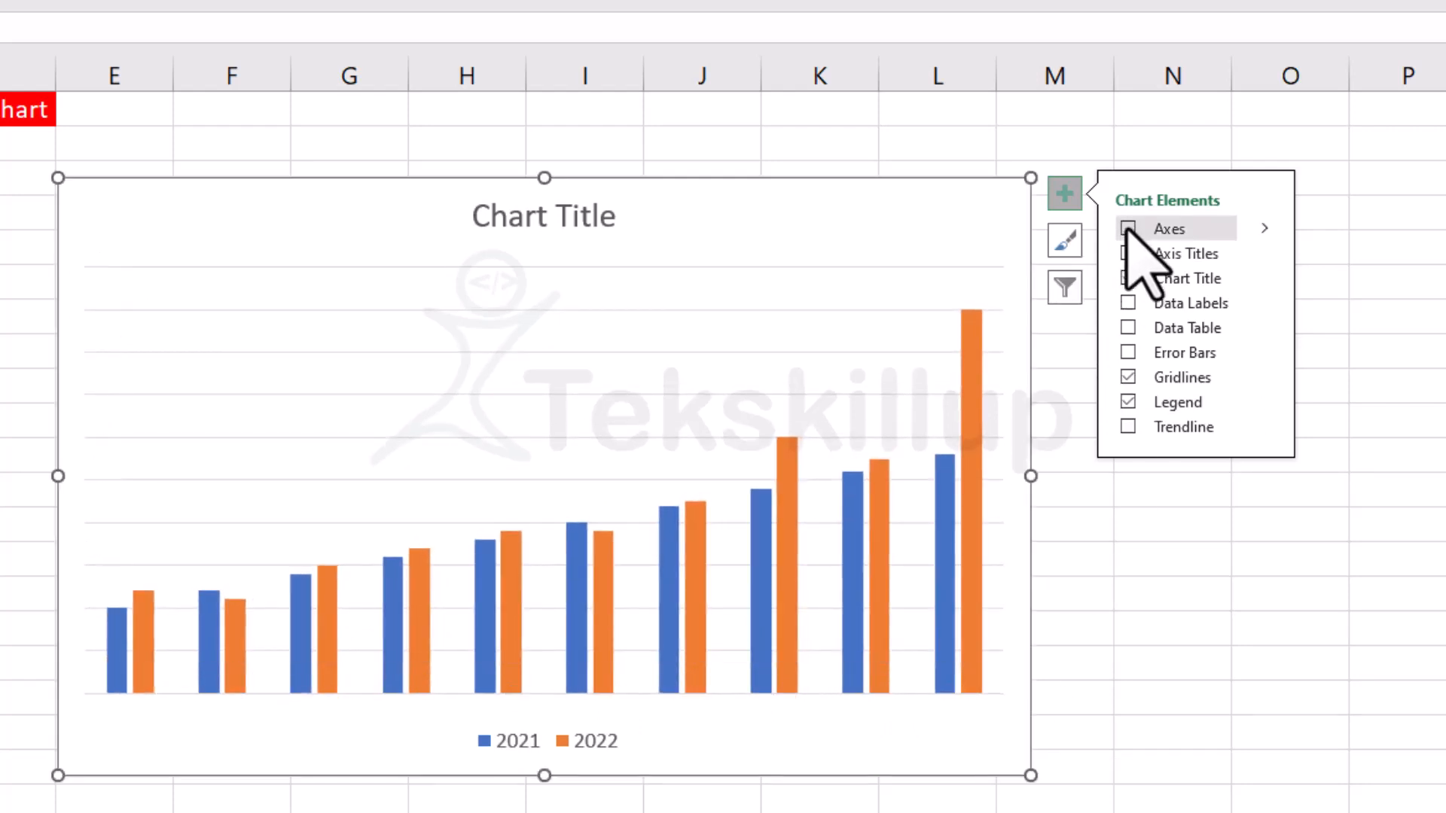
left_click(1127, 229)
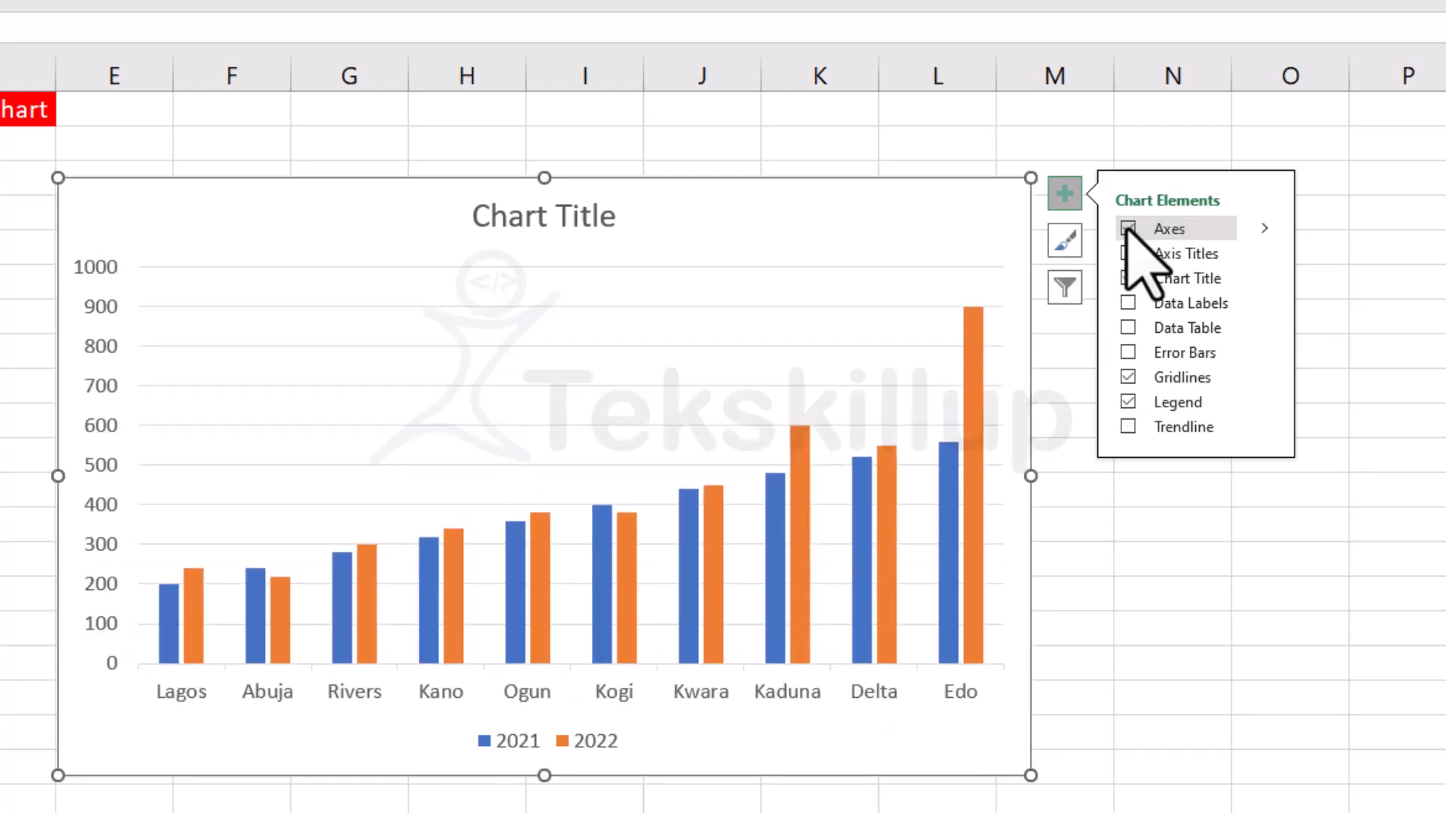
Add axis titles to the column chart and set the vertical axis title to Population.
left_click(1267, 228)
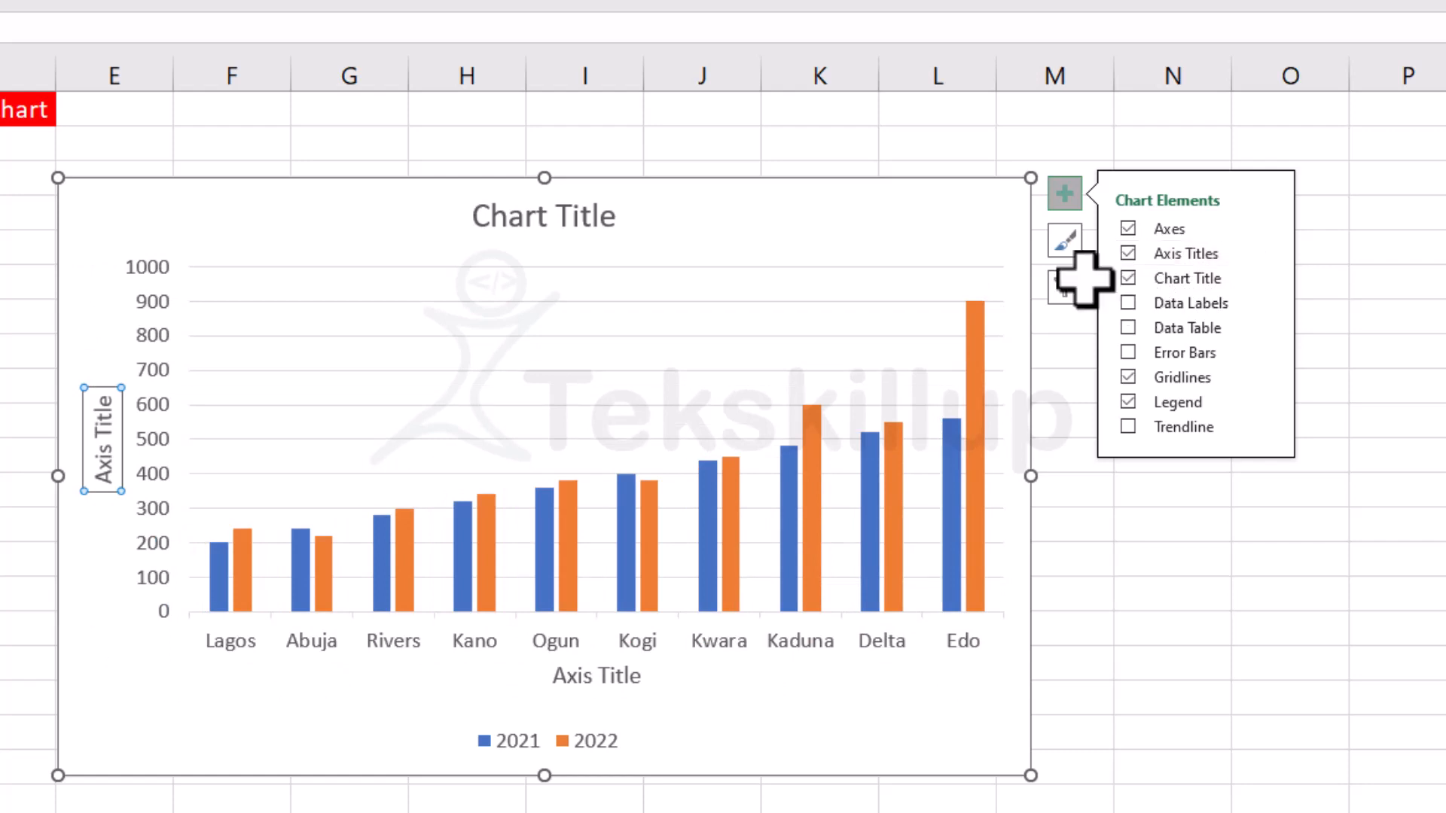
left_click(113, 467)
left_click_drag(112, 467, 103, 413)
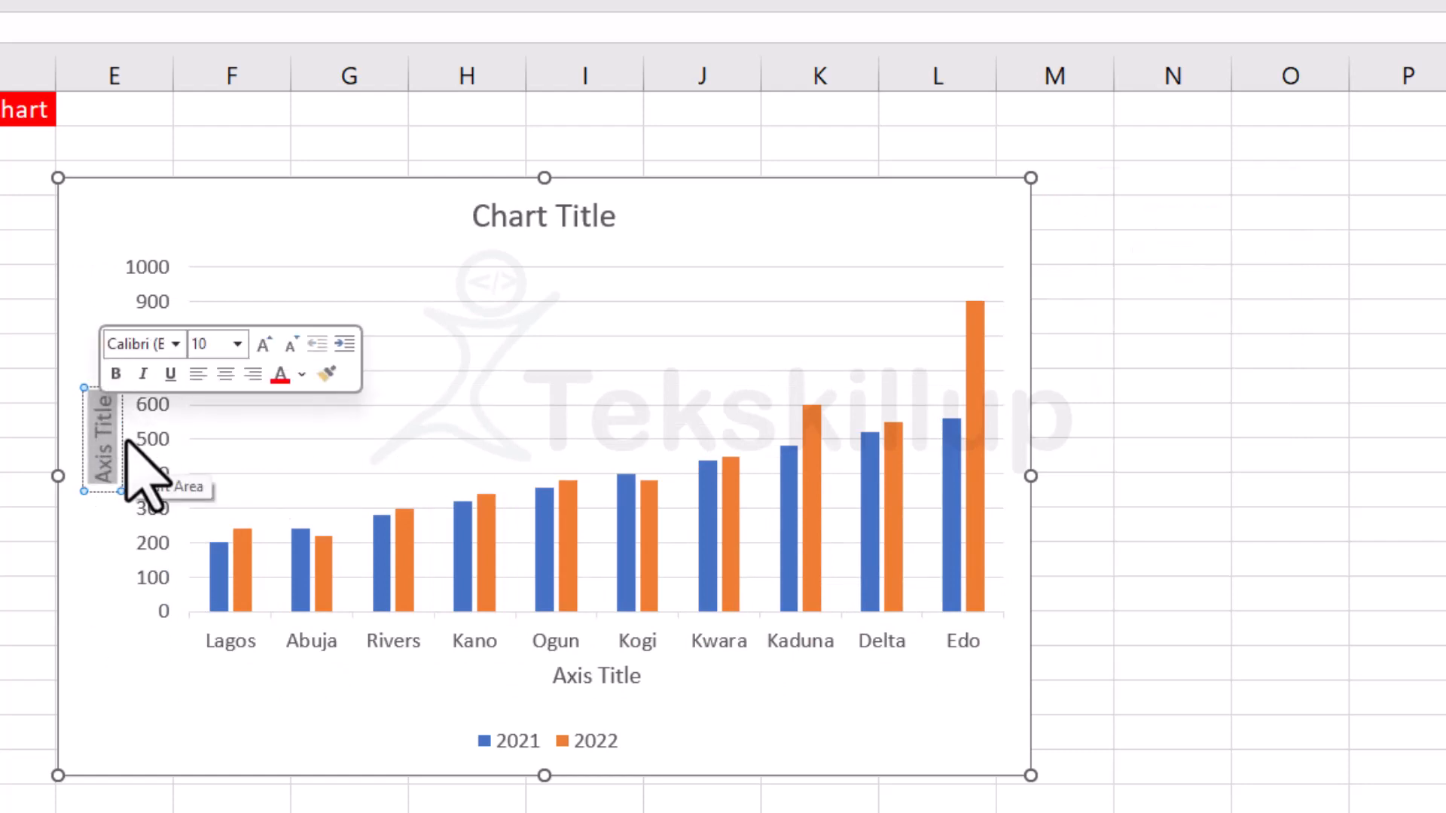
type("Pop")
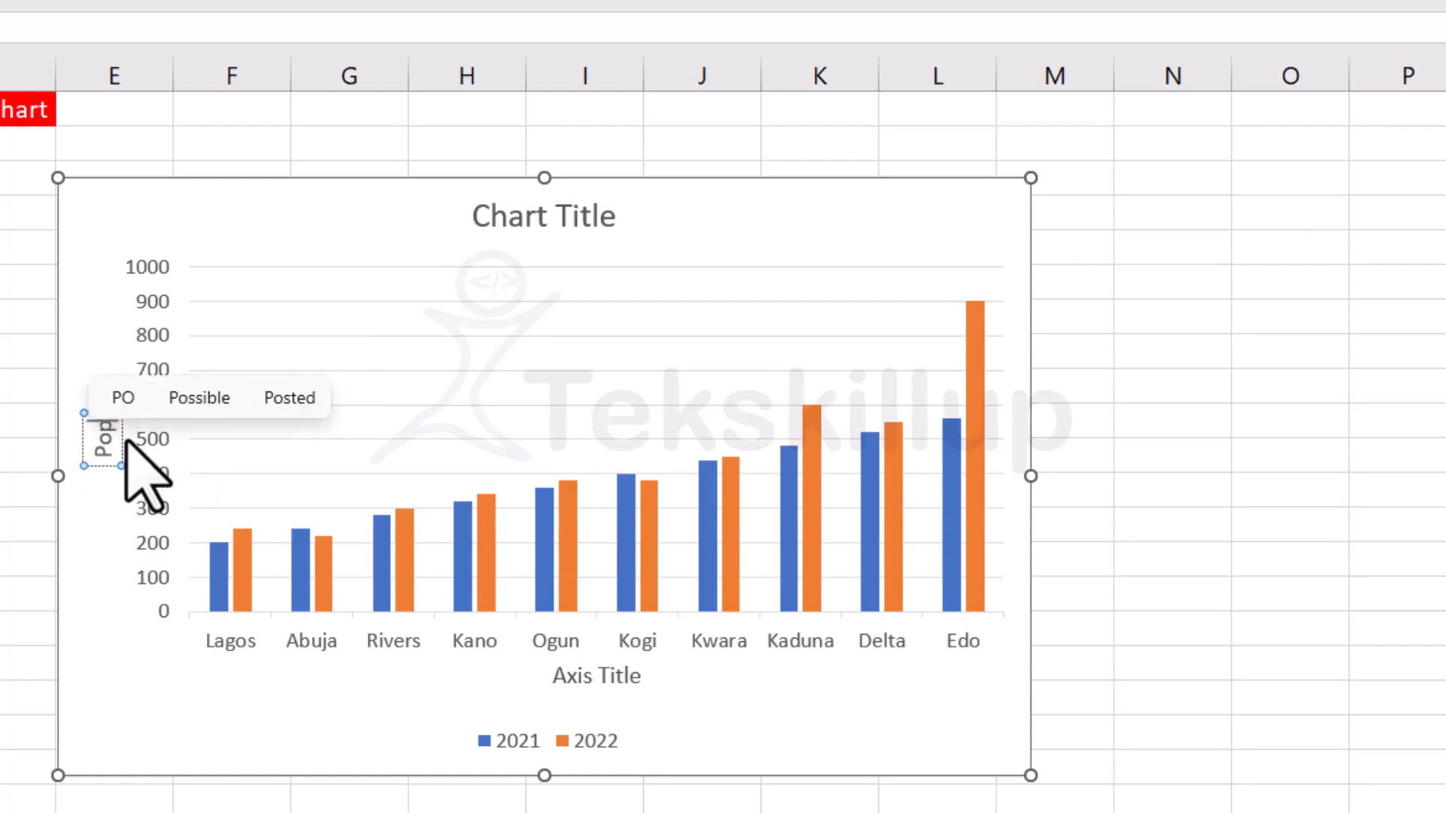
type("ulation")
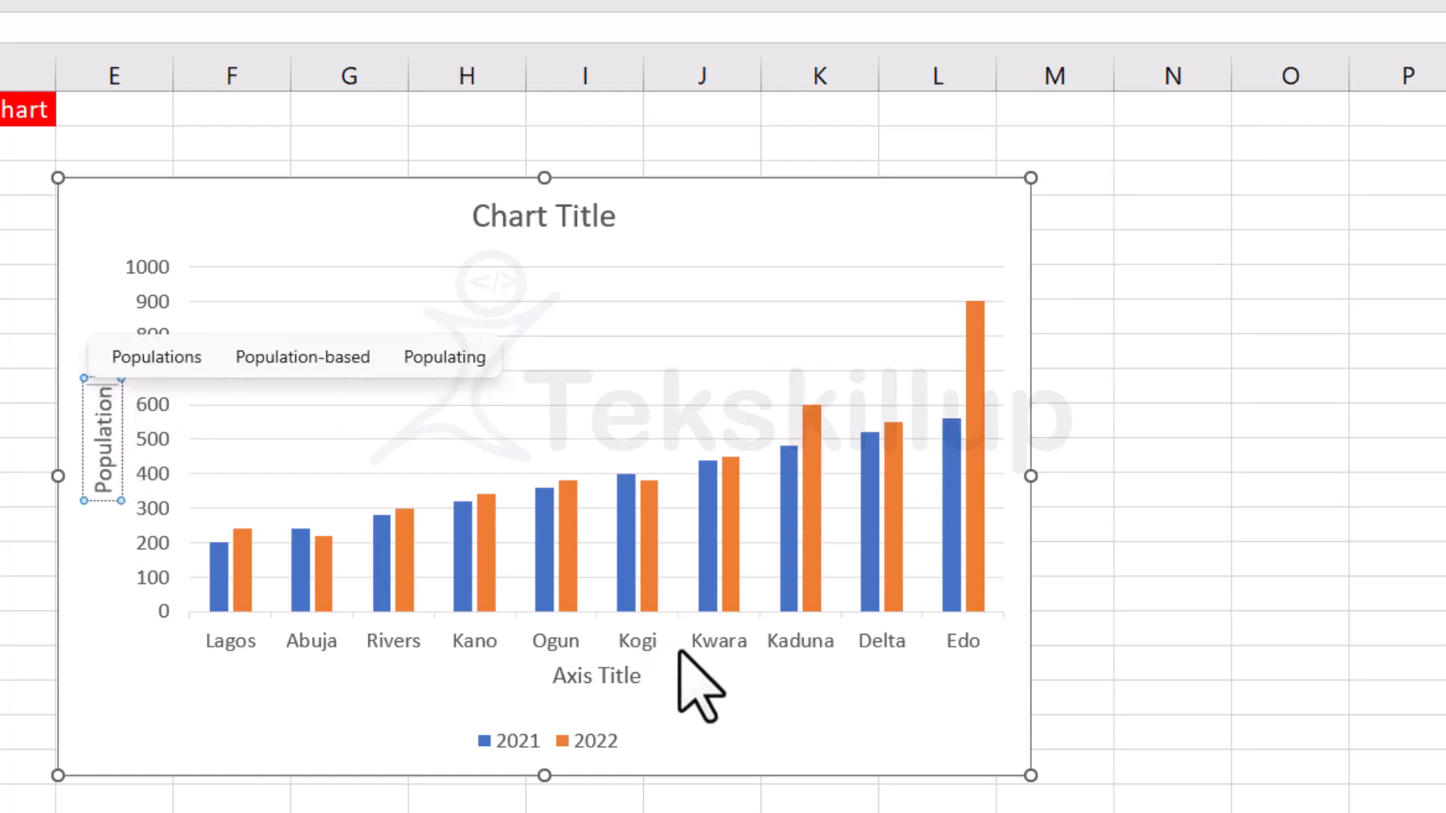
Set the chart's horizontal axis title to Regions.
left_click(600, 675)
left_click(595, 678)
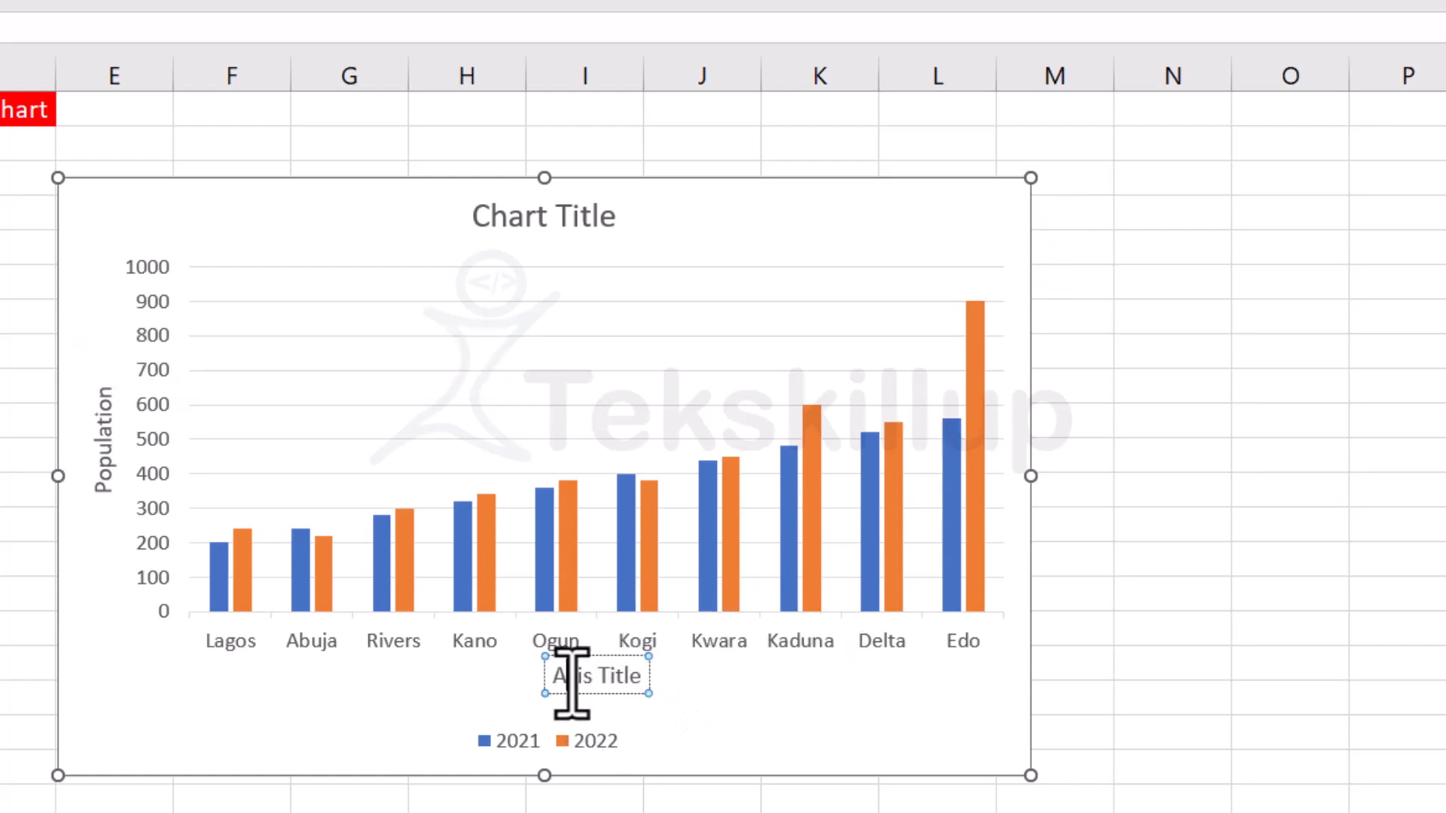
triple_click(572, 677)
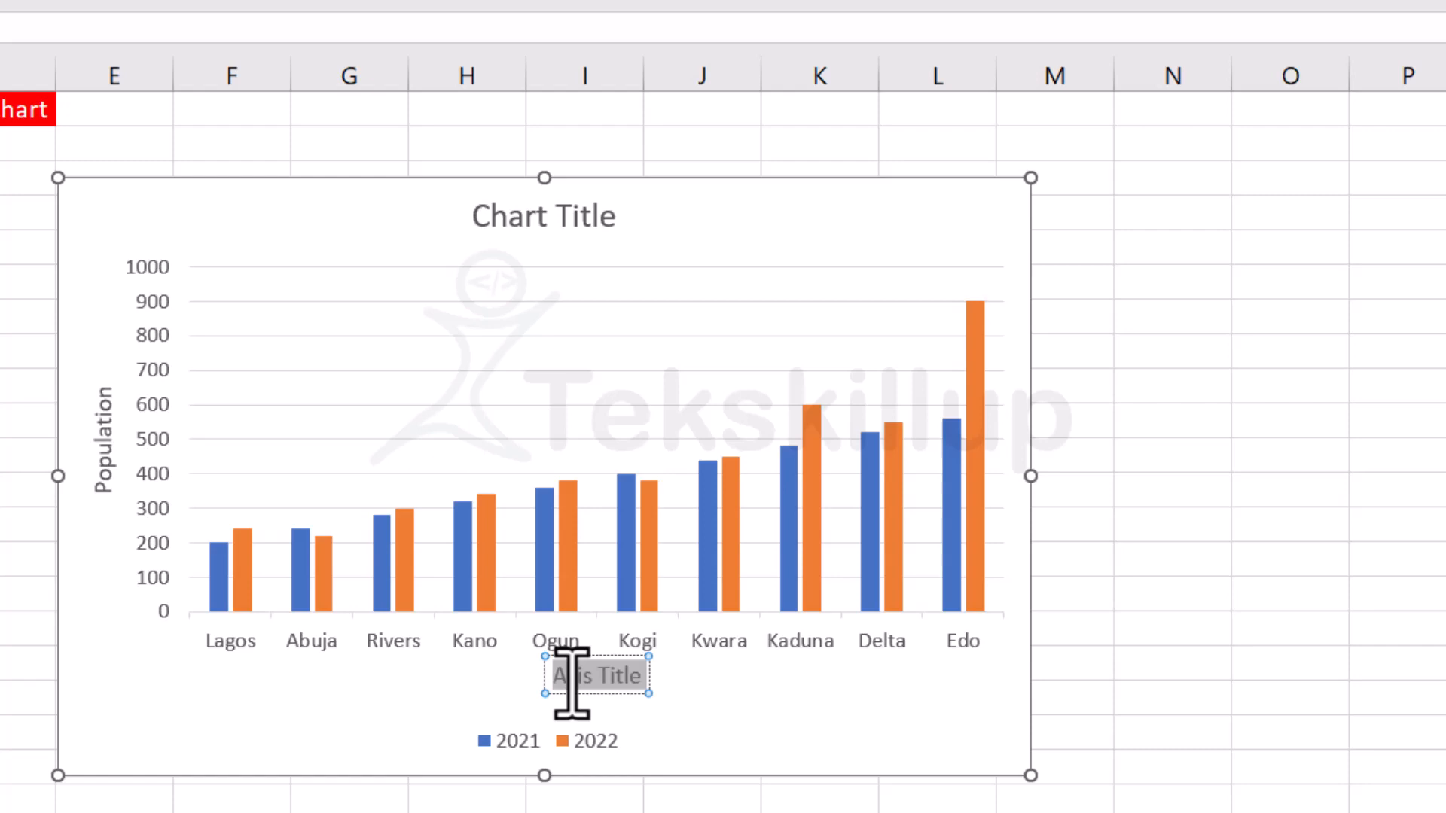
type("Regions")
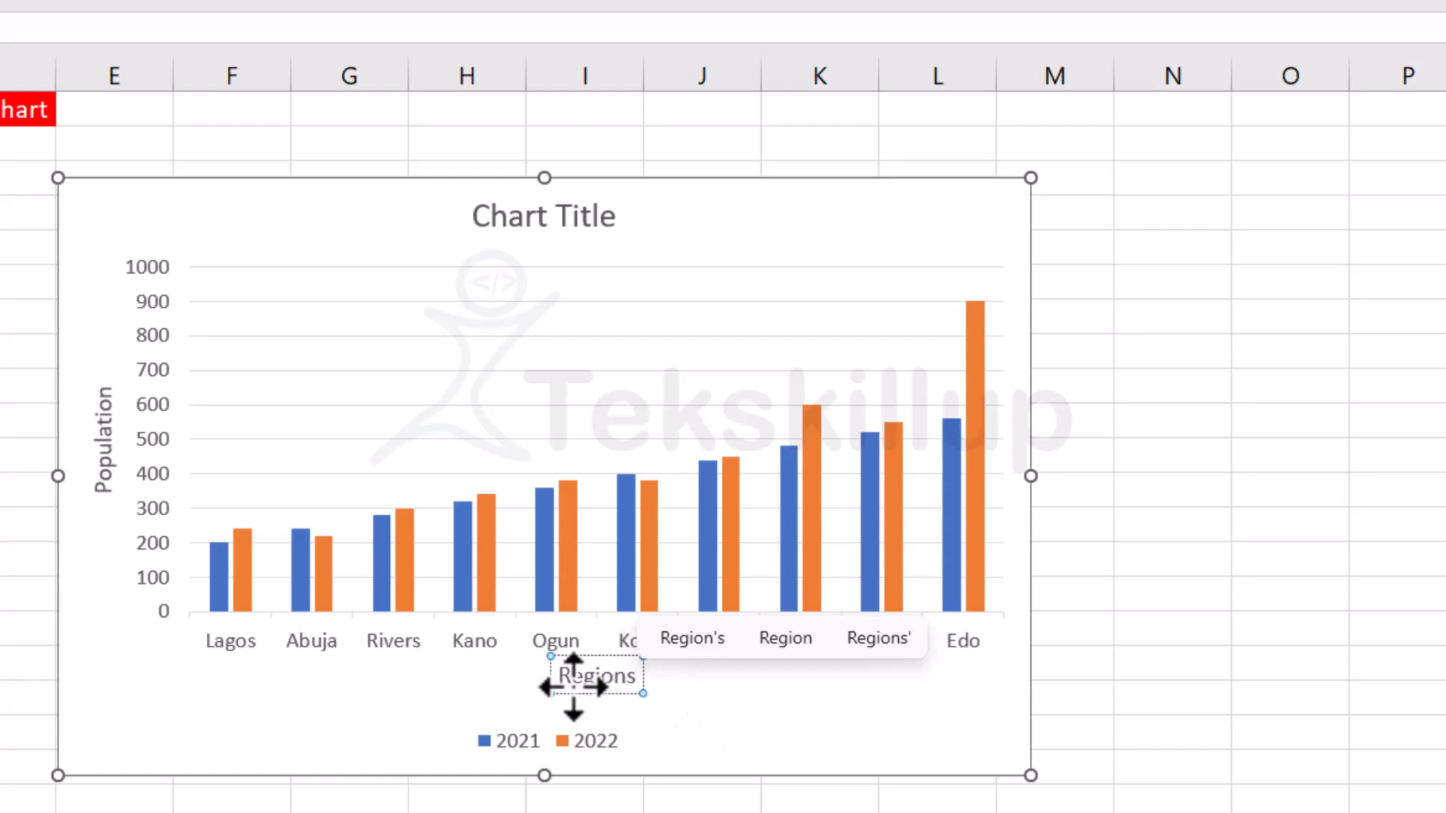
left_click(721, 700)
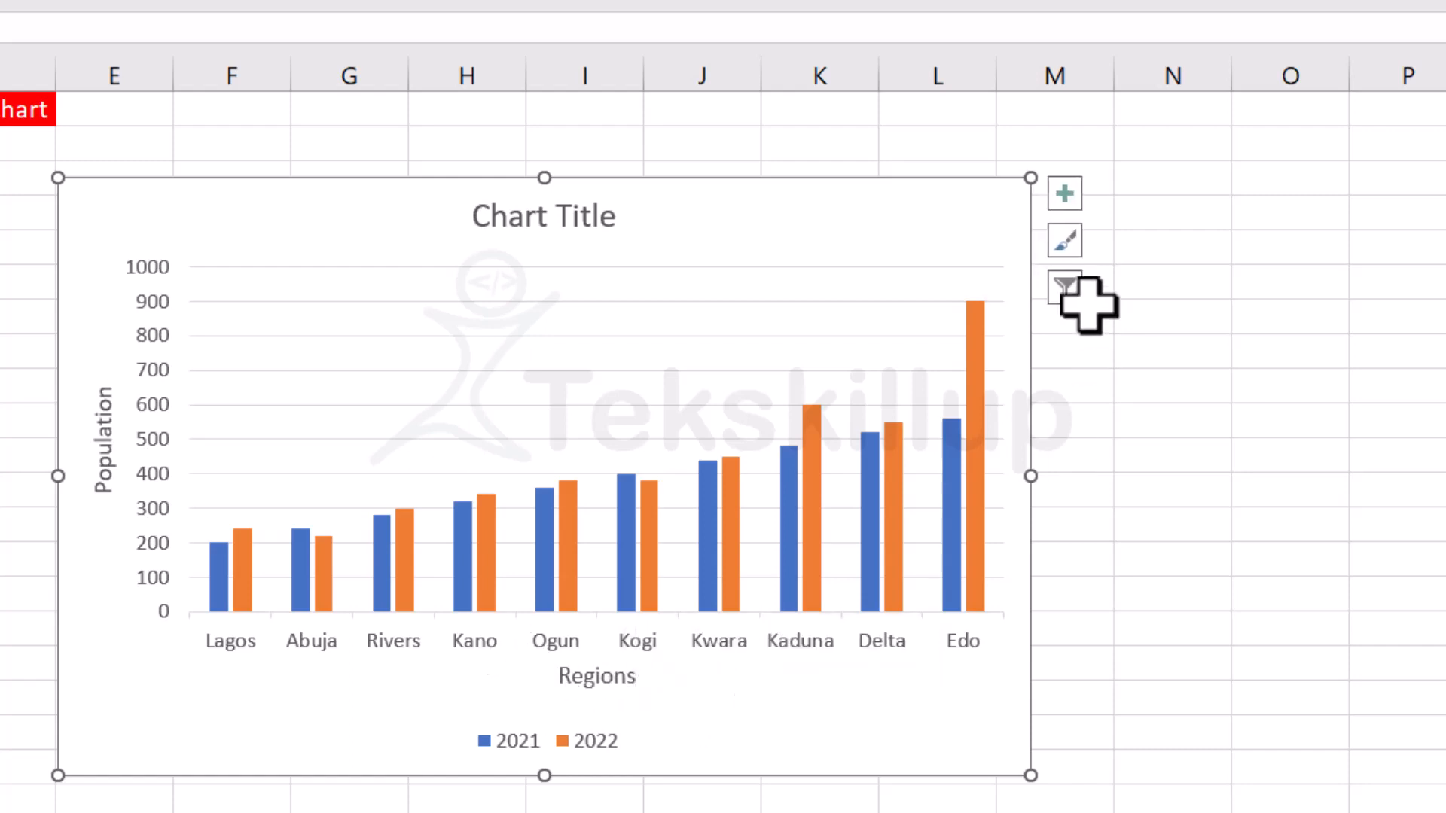
Try data labels and a data table on the chart, then leave both switched off.
left_click(1063, 194)
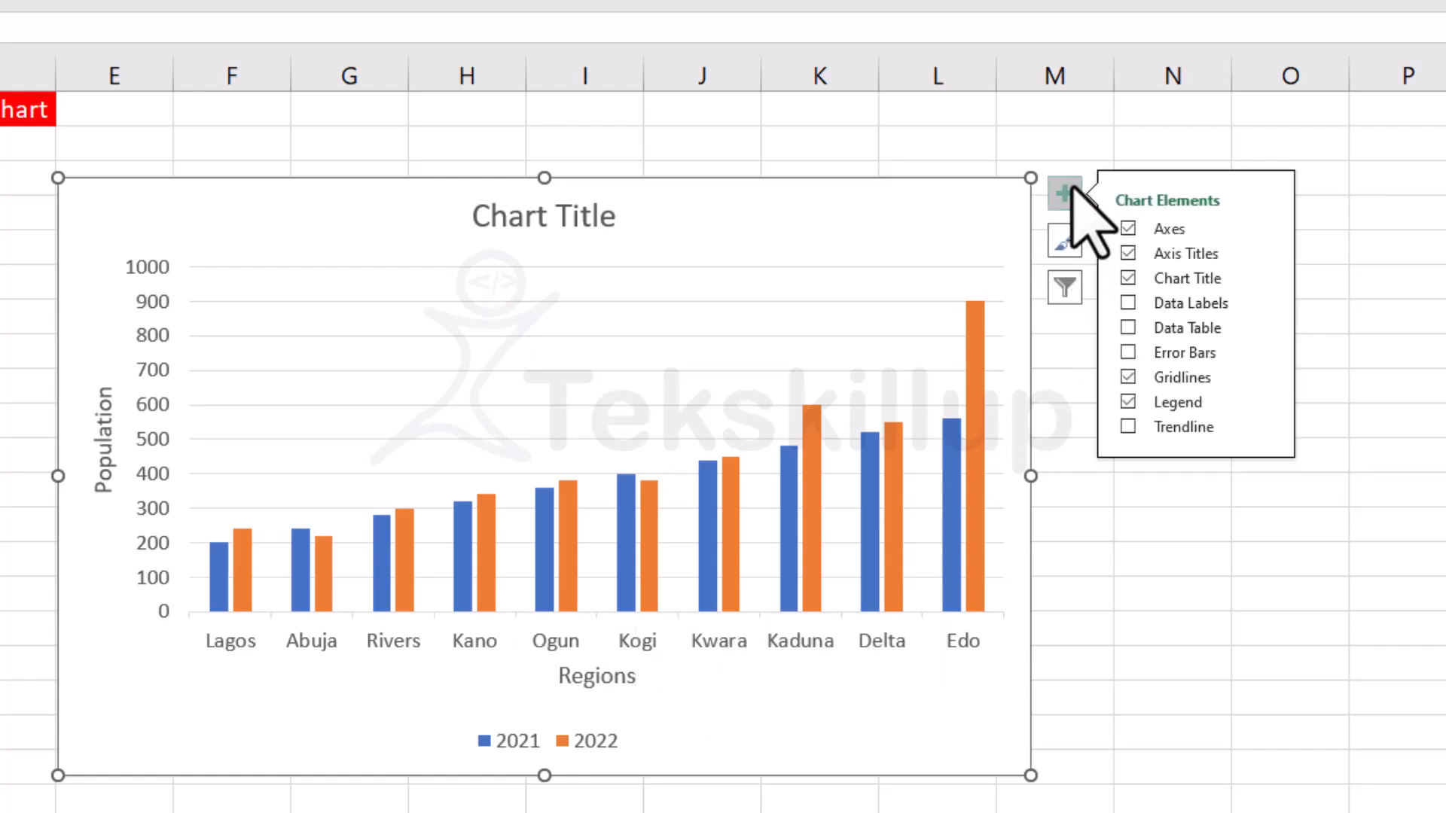
left_click(1127, 303)
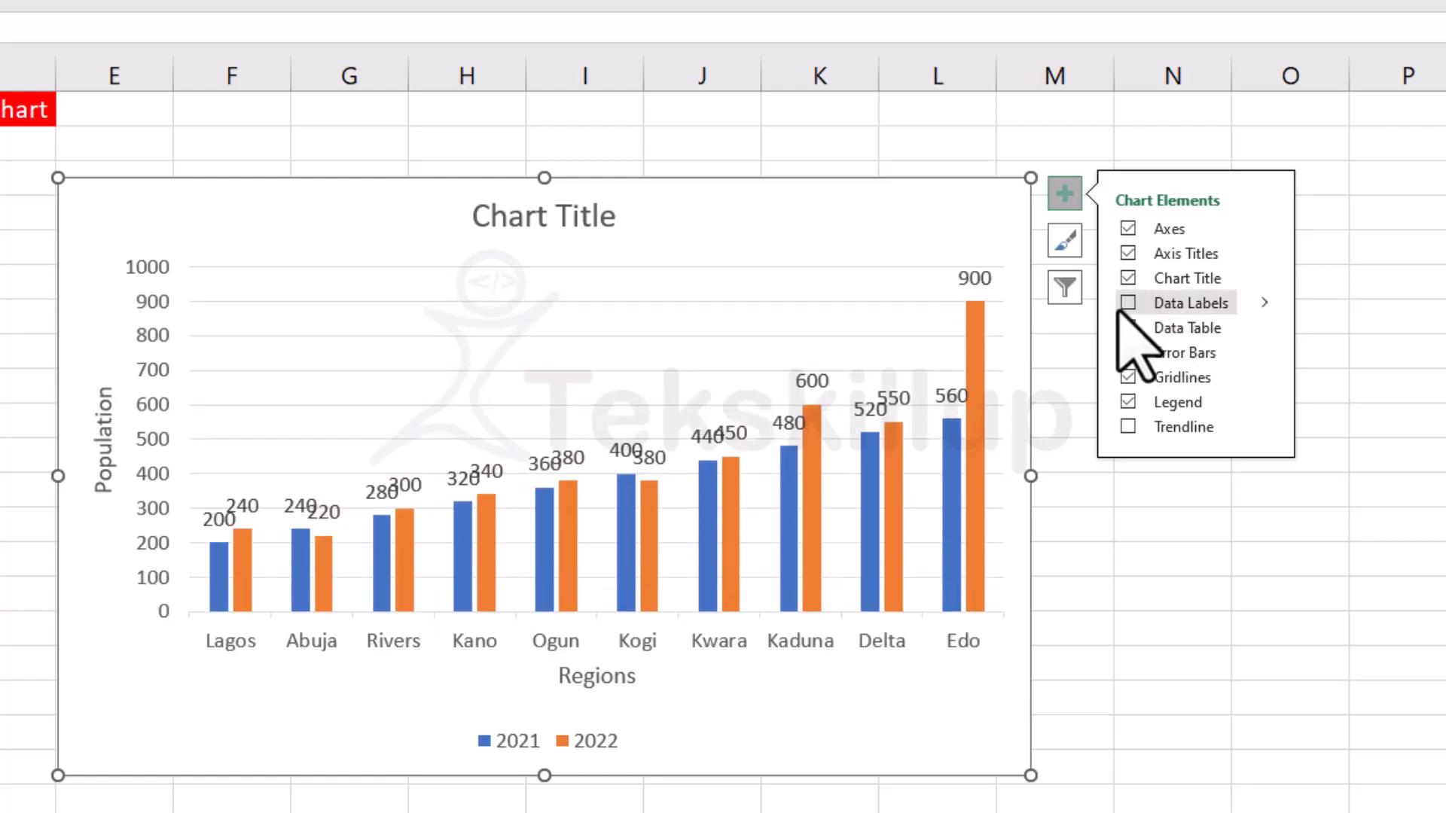
left_click(1265, 302)
left_click(1266, 304)
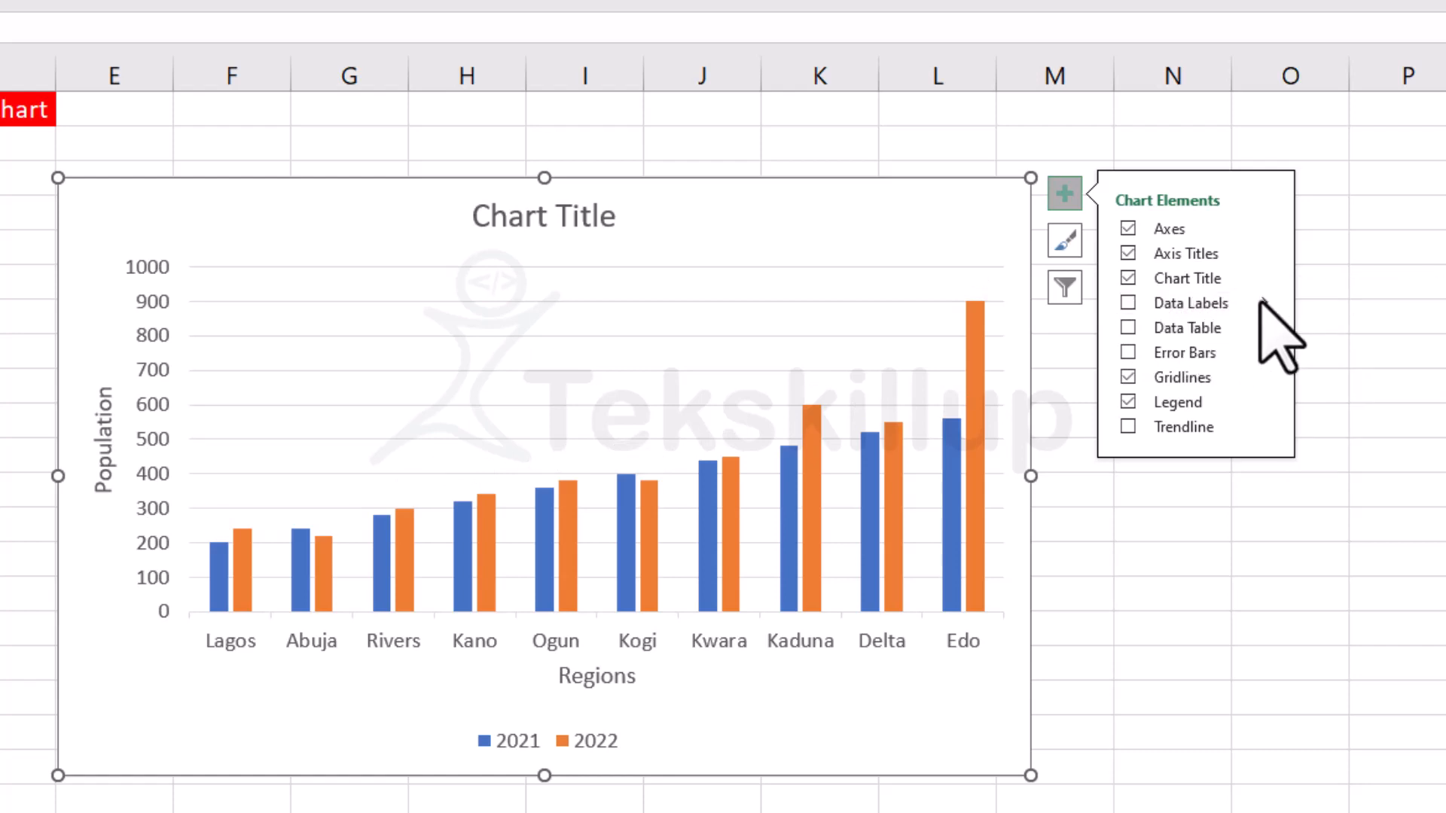
left_click(1264, 302)
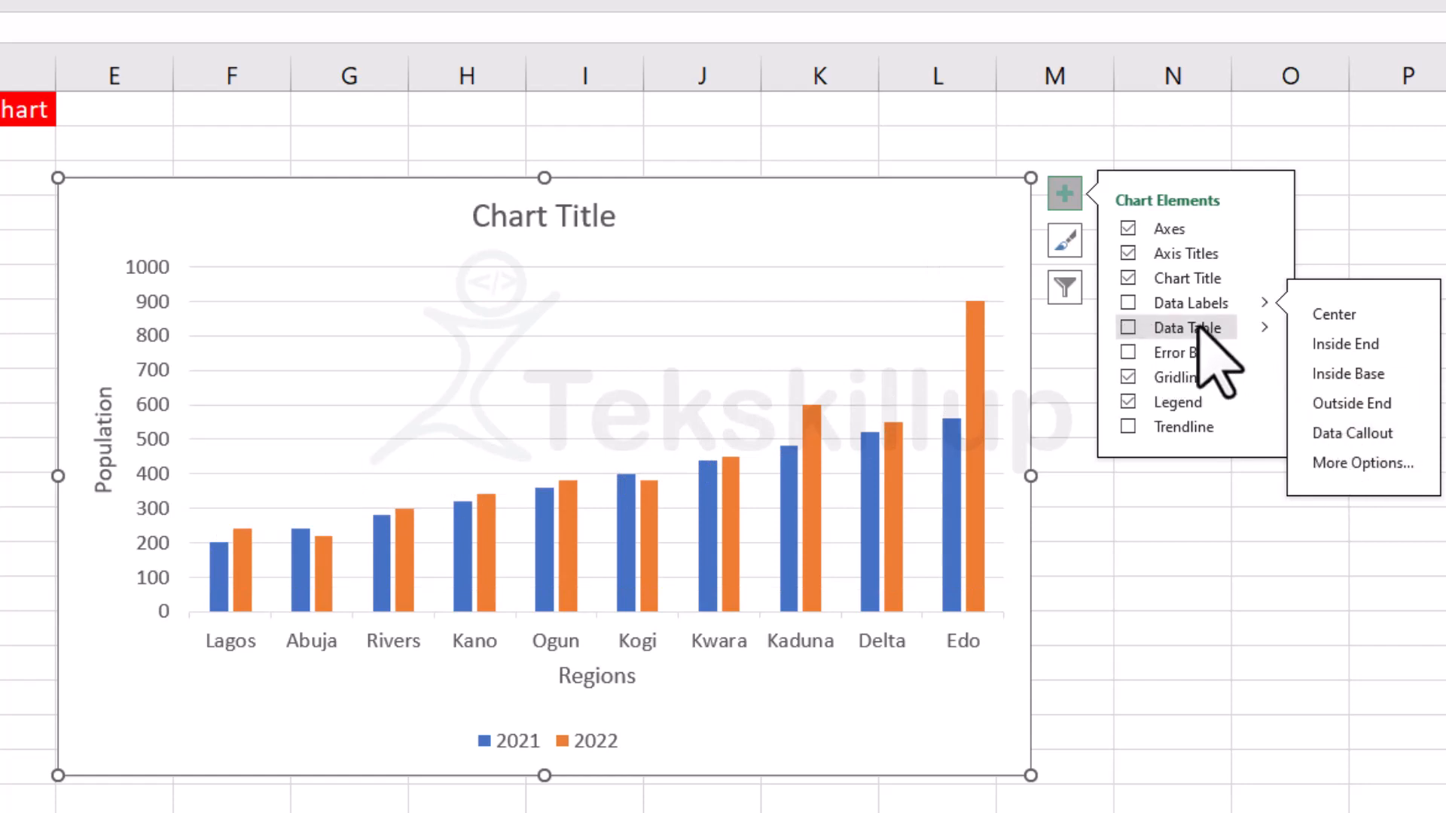
left_click(1129, 326)
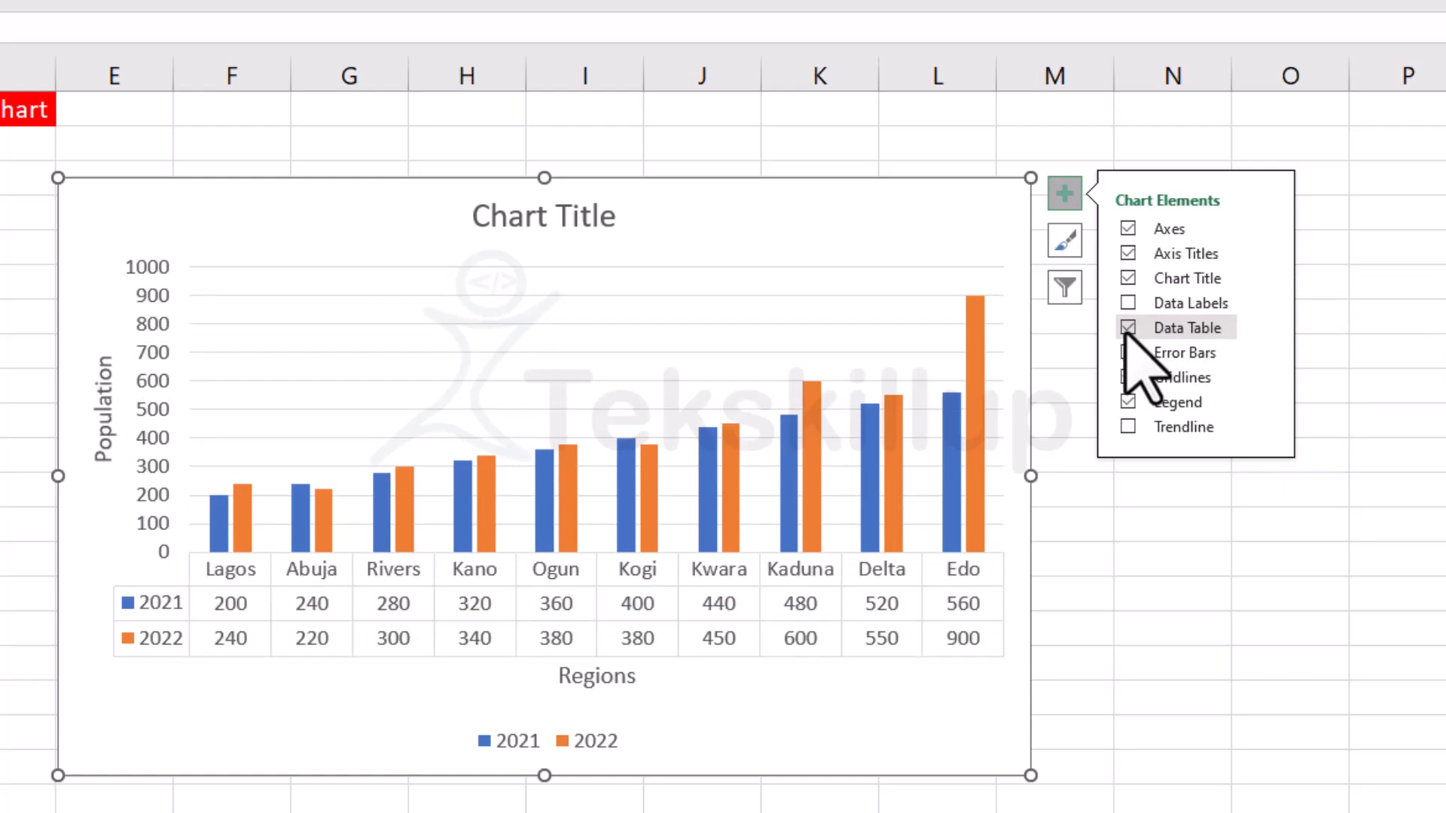
left_click(1127, 329)
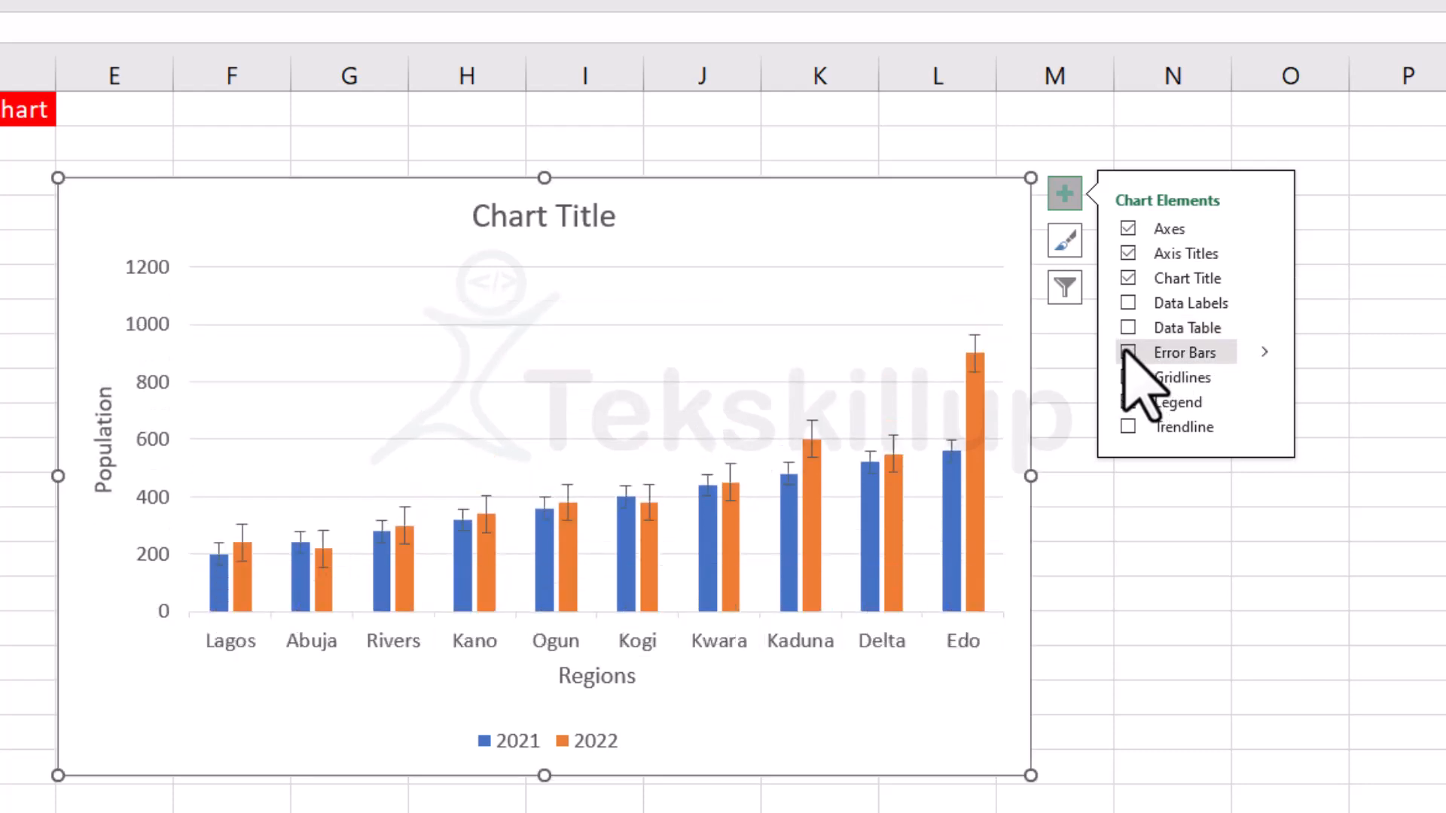
Open and cancel the Add Trendline dialog, and view the available trendline types for the chart.
left_click(1127, 427)
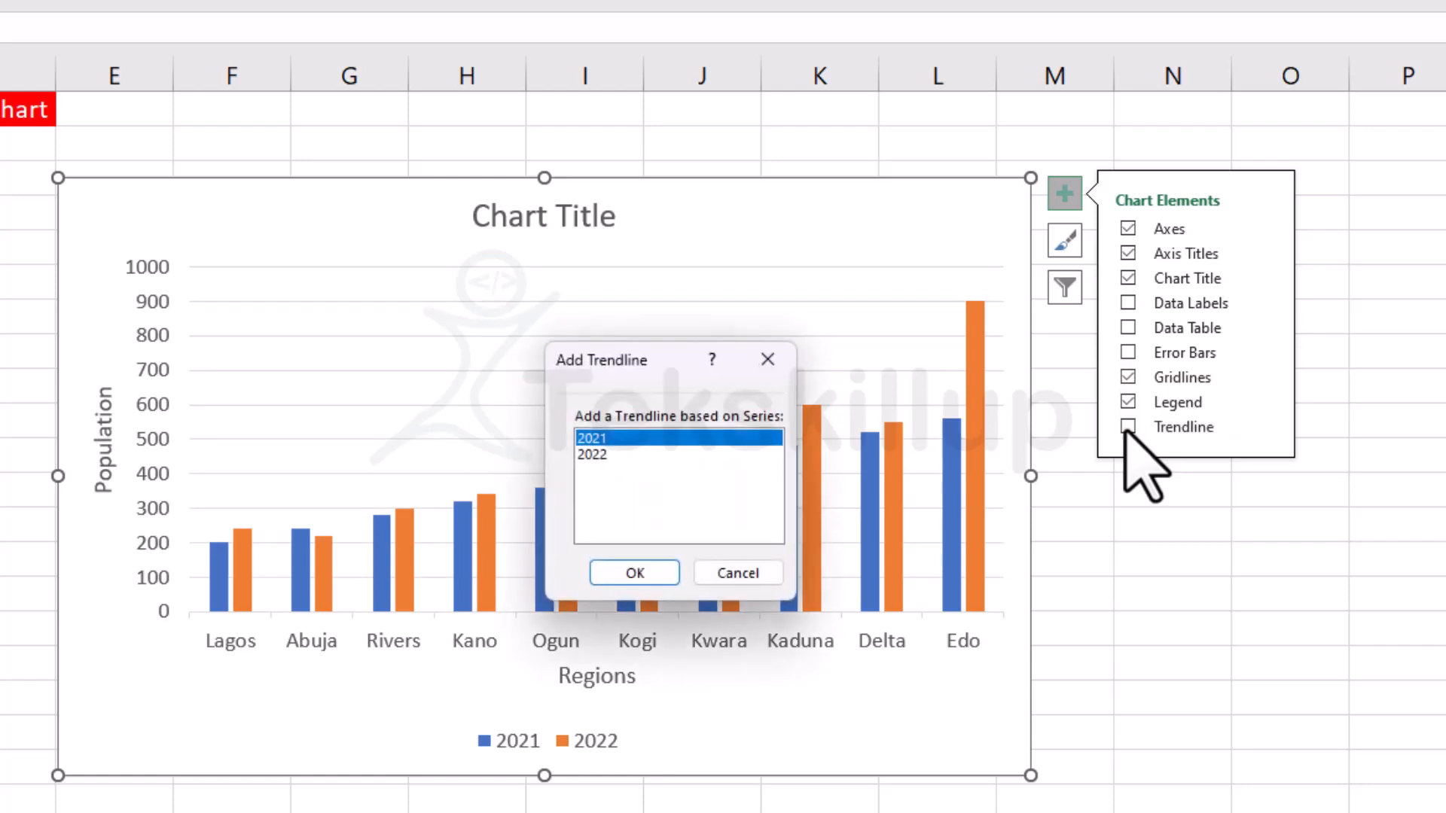
left_click(767, 359)
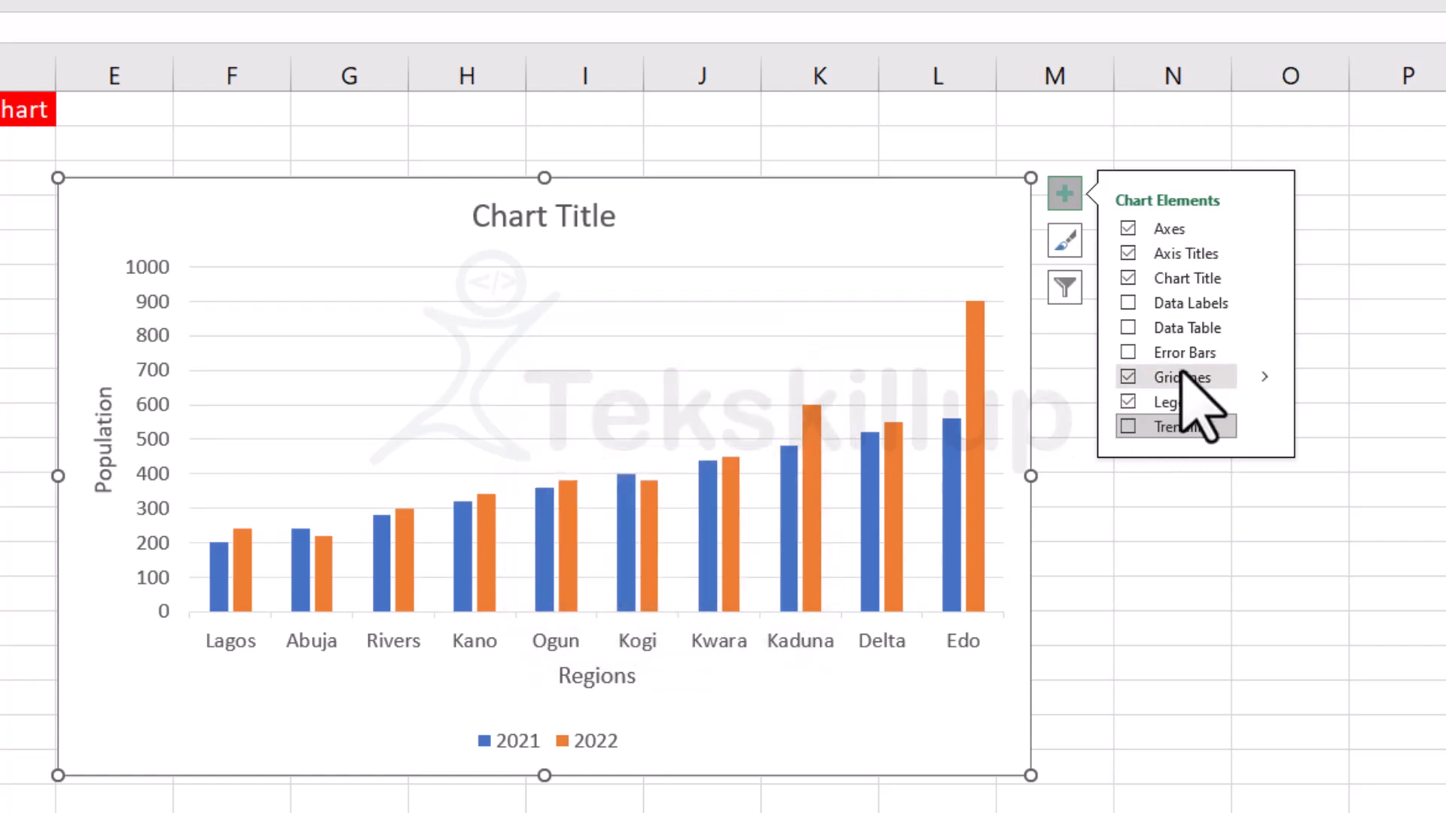
left_click(1263, 428)
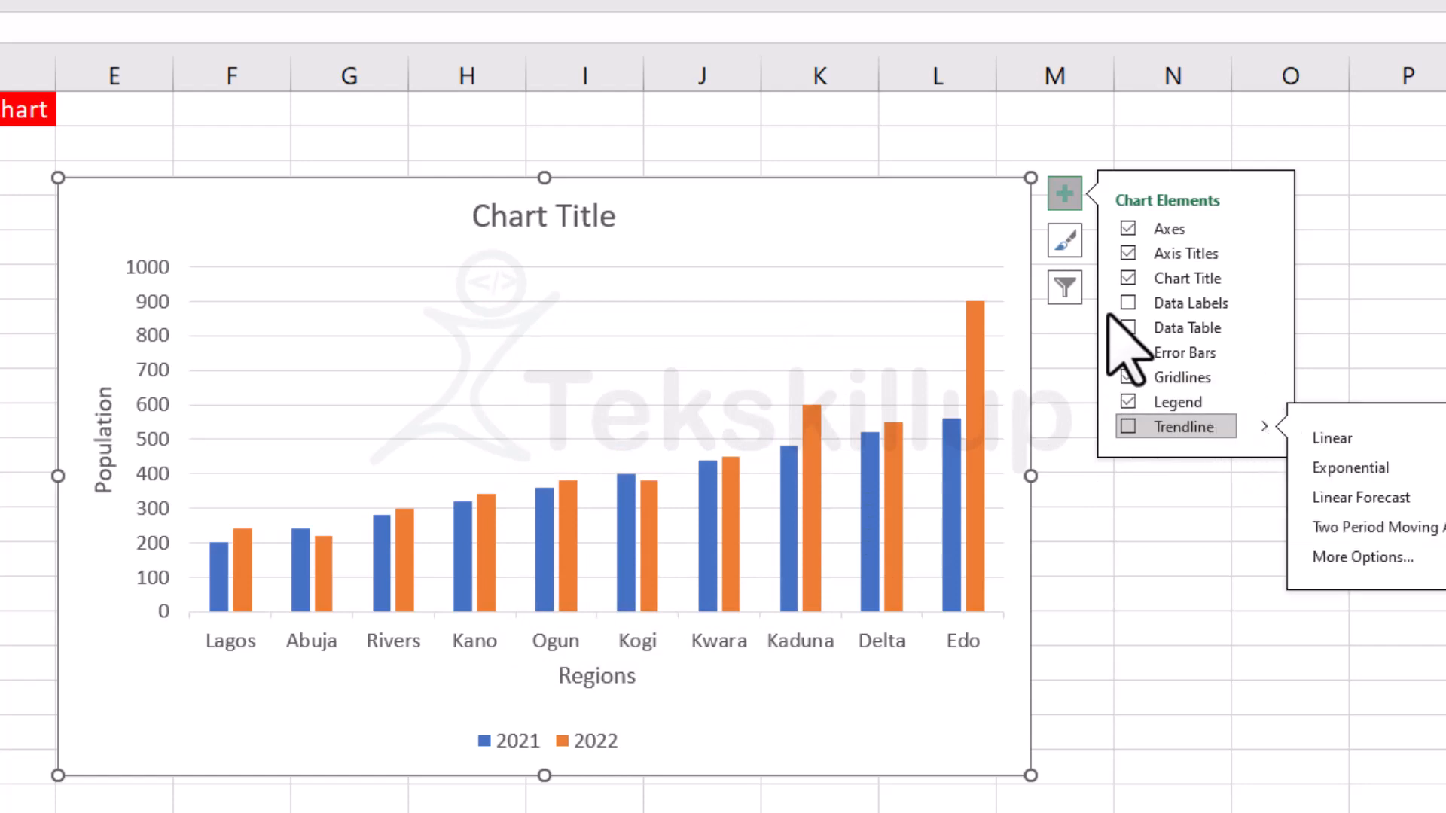
Preview the available chart styles, such as Style 2 and Style 13, and keep Style 1.
left_click(1071, 244)
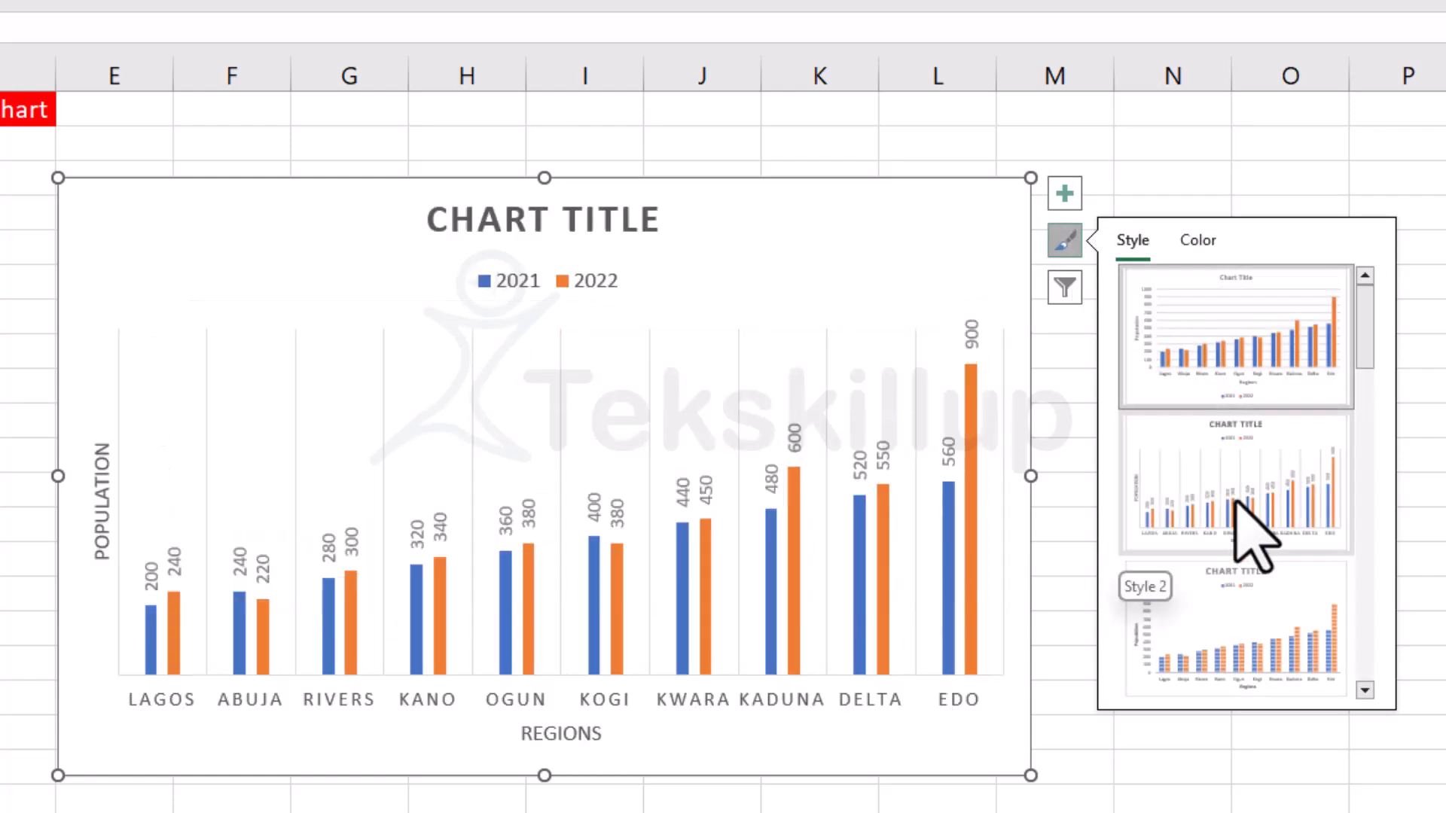
scroll(1265, 549, "down", 2)
scroll(1252, 519, "down", 3)
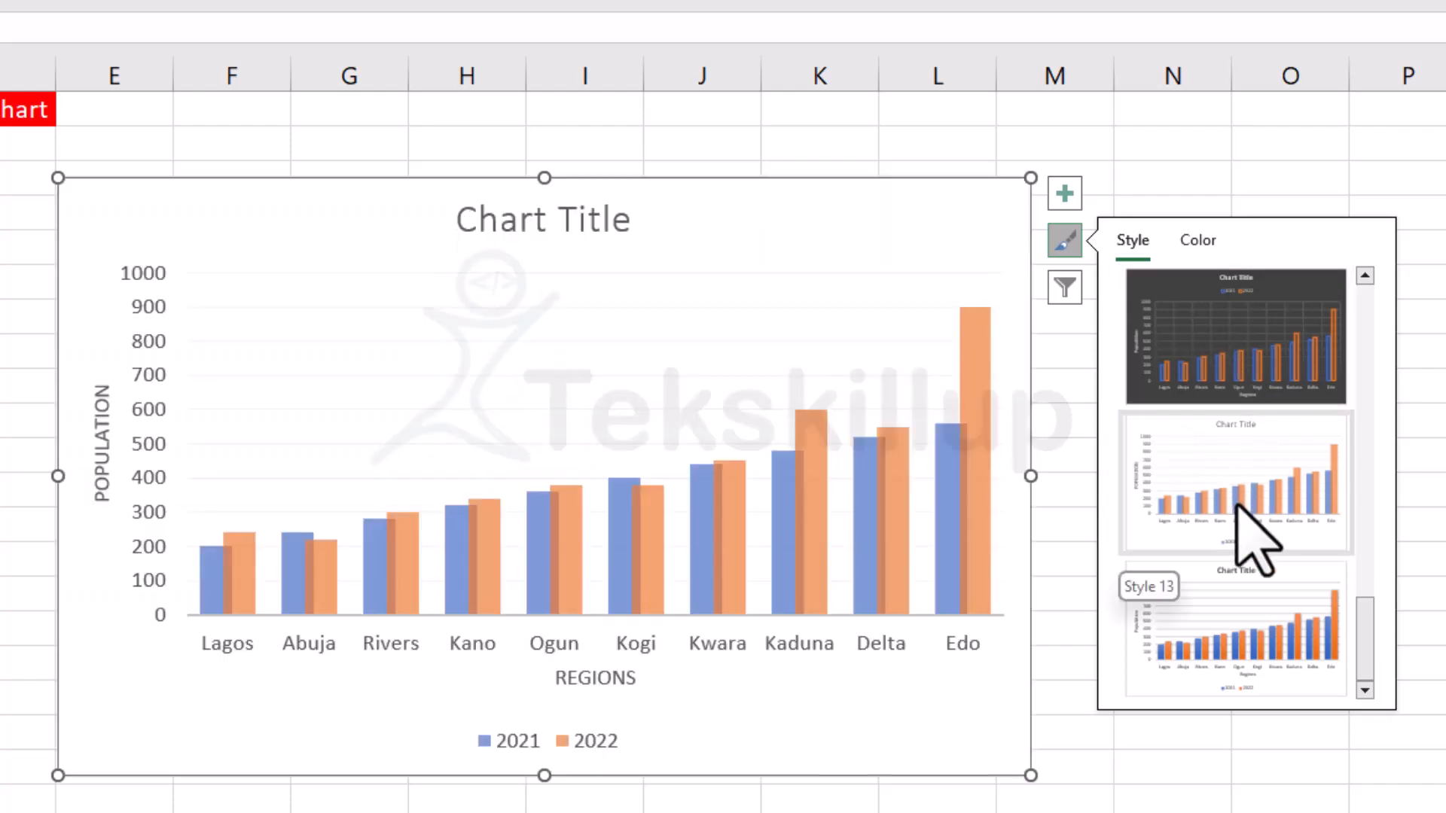
scroll(1242, 602, "up", 5)
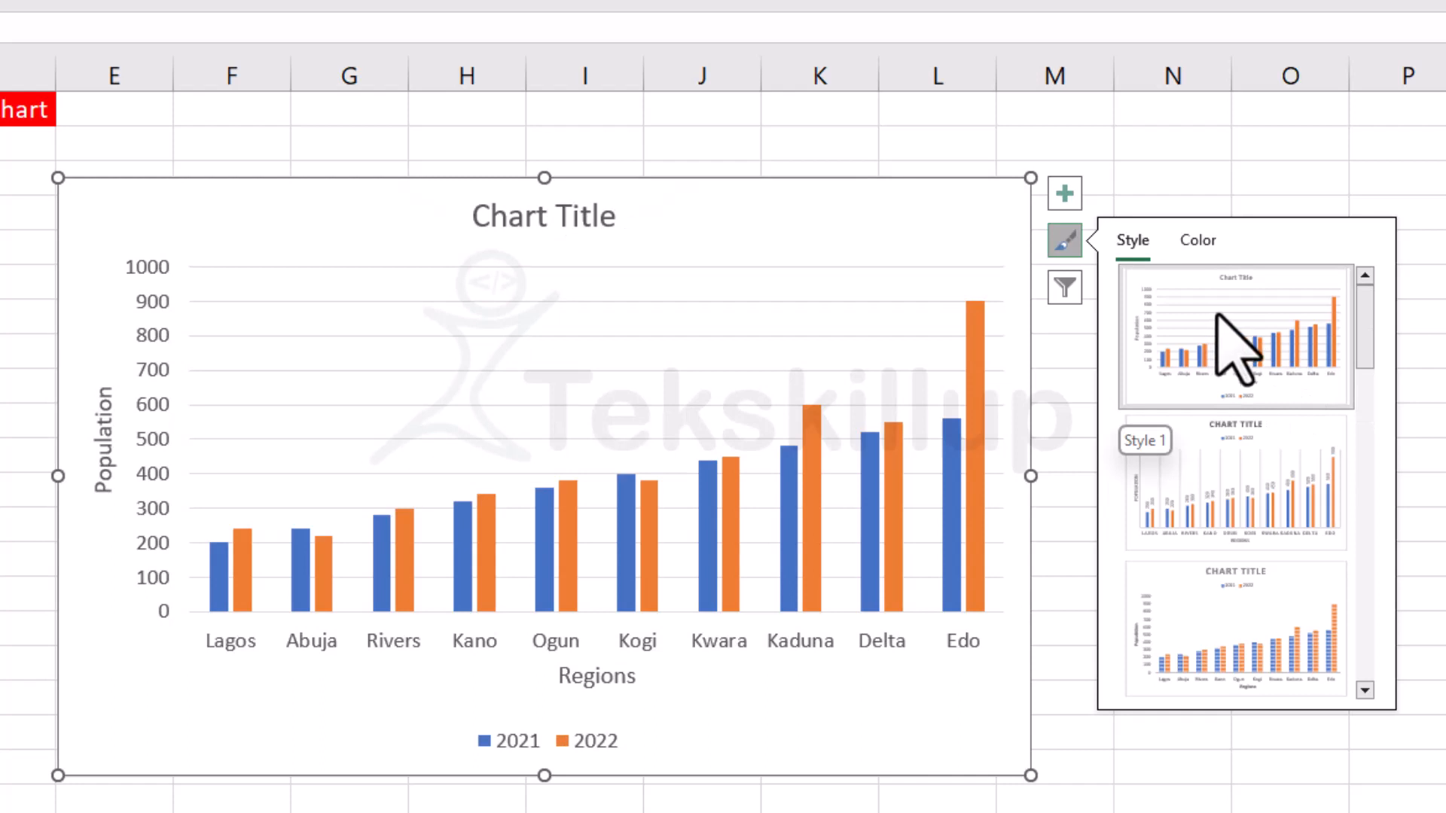
left_click(1220, 318)
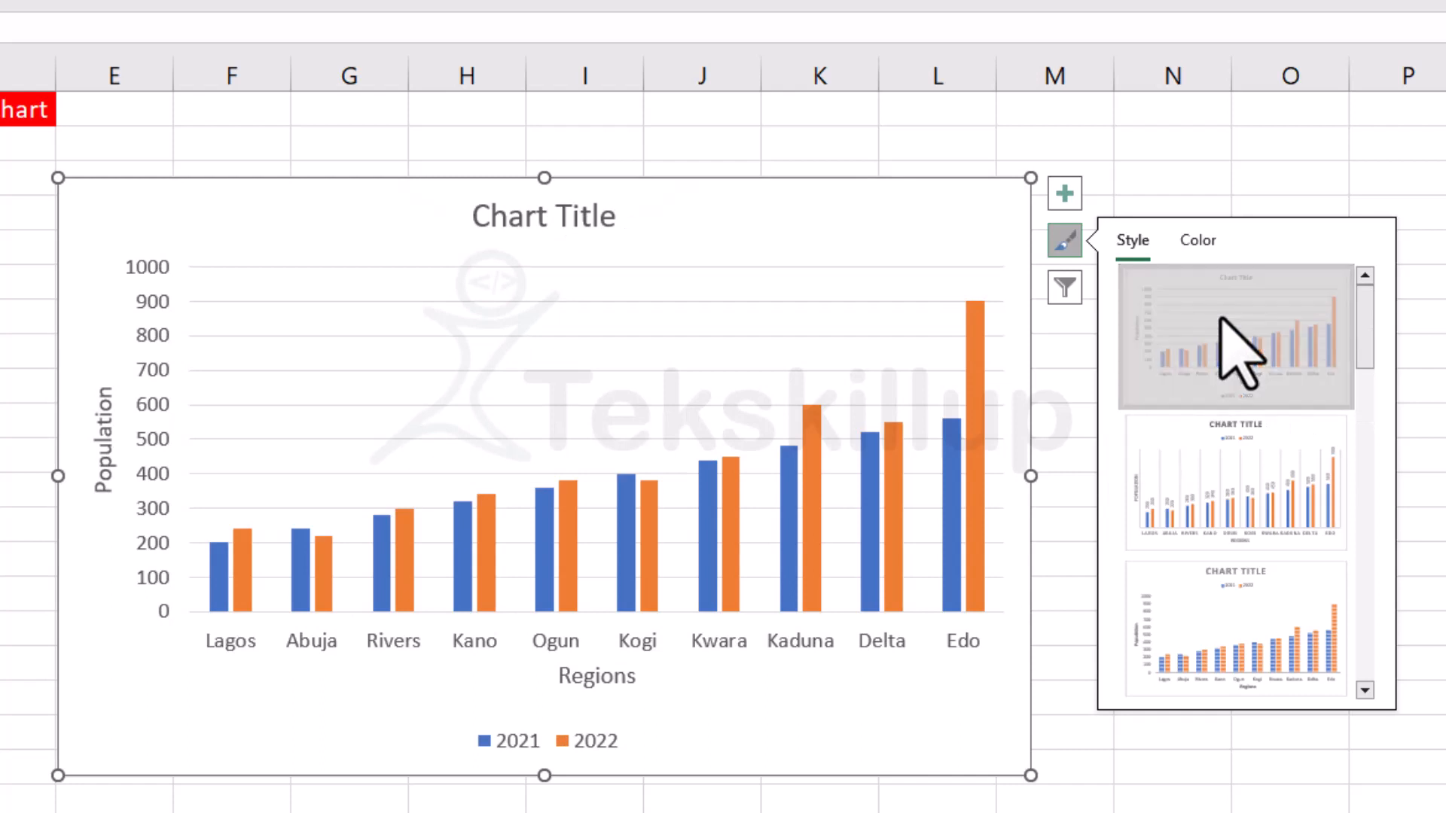
Try other color palettes on the chart and return to the first Colorful palette of blue and orange.
left_click(1199, 241)
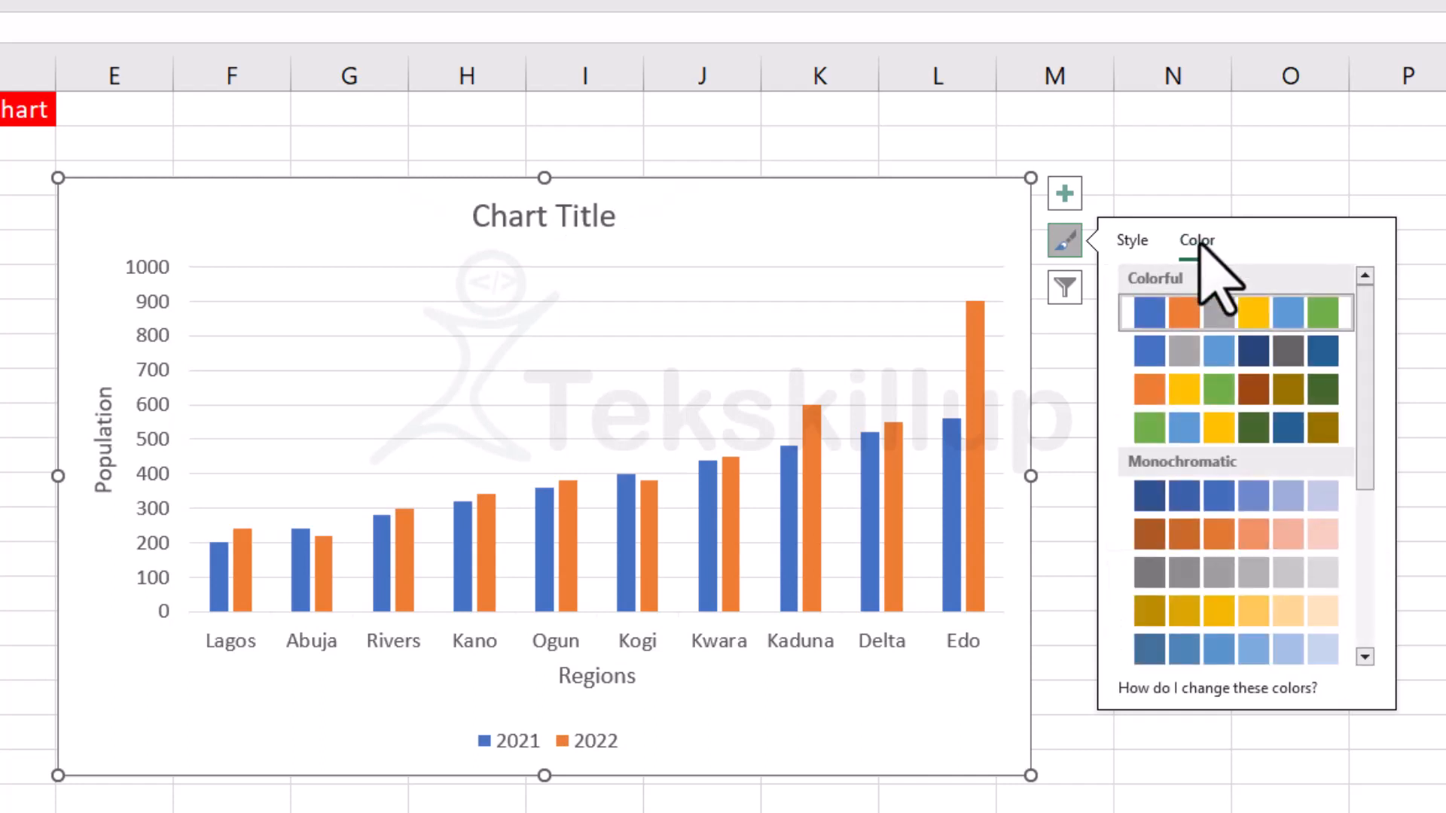
left_click(1147, 348)
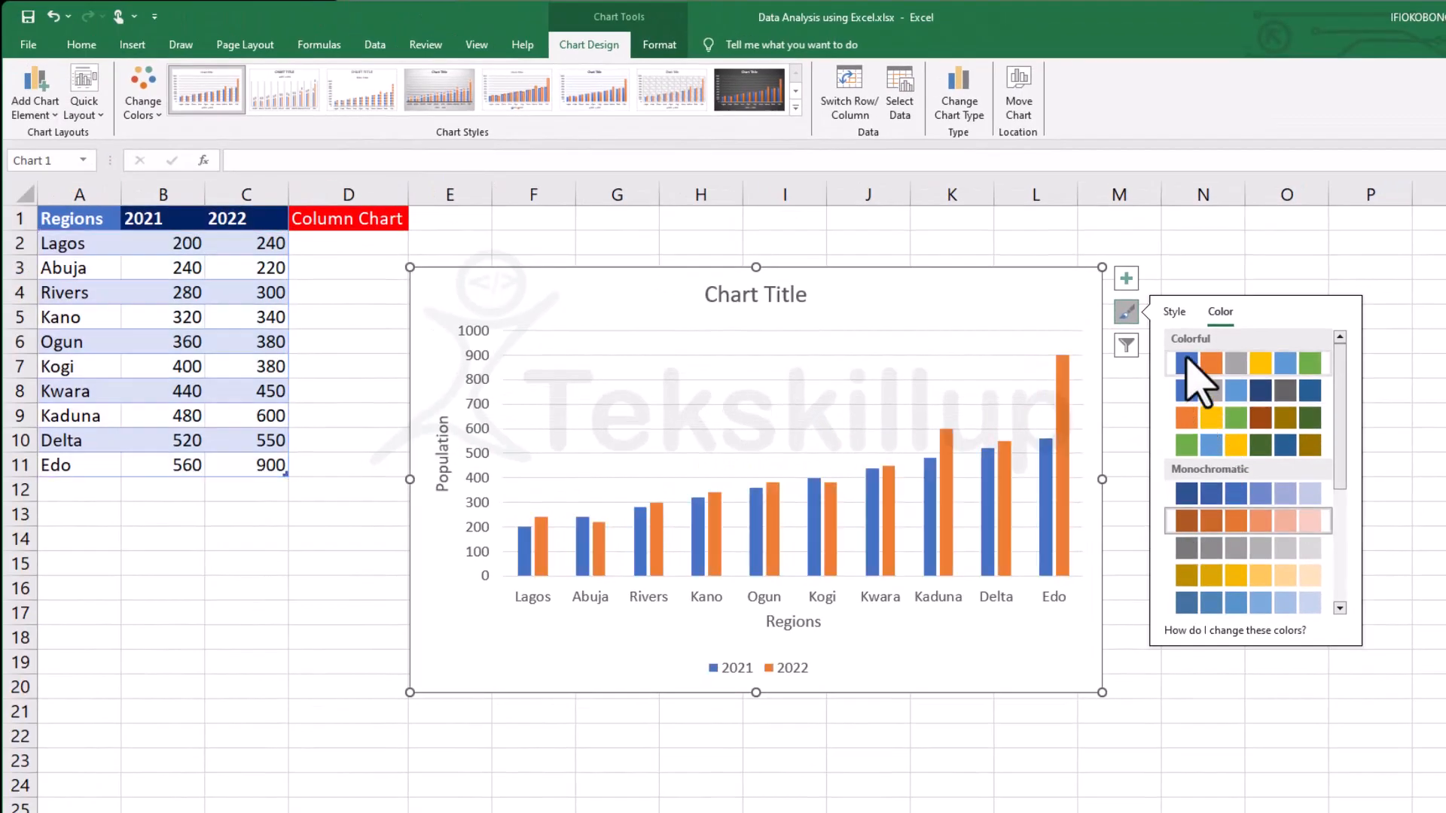
left_click(1208, 365)
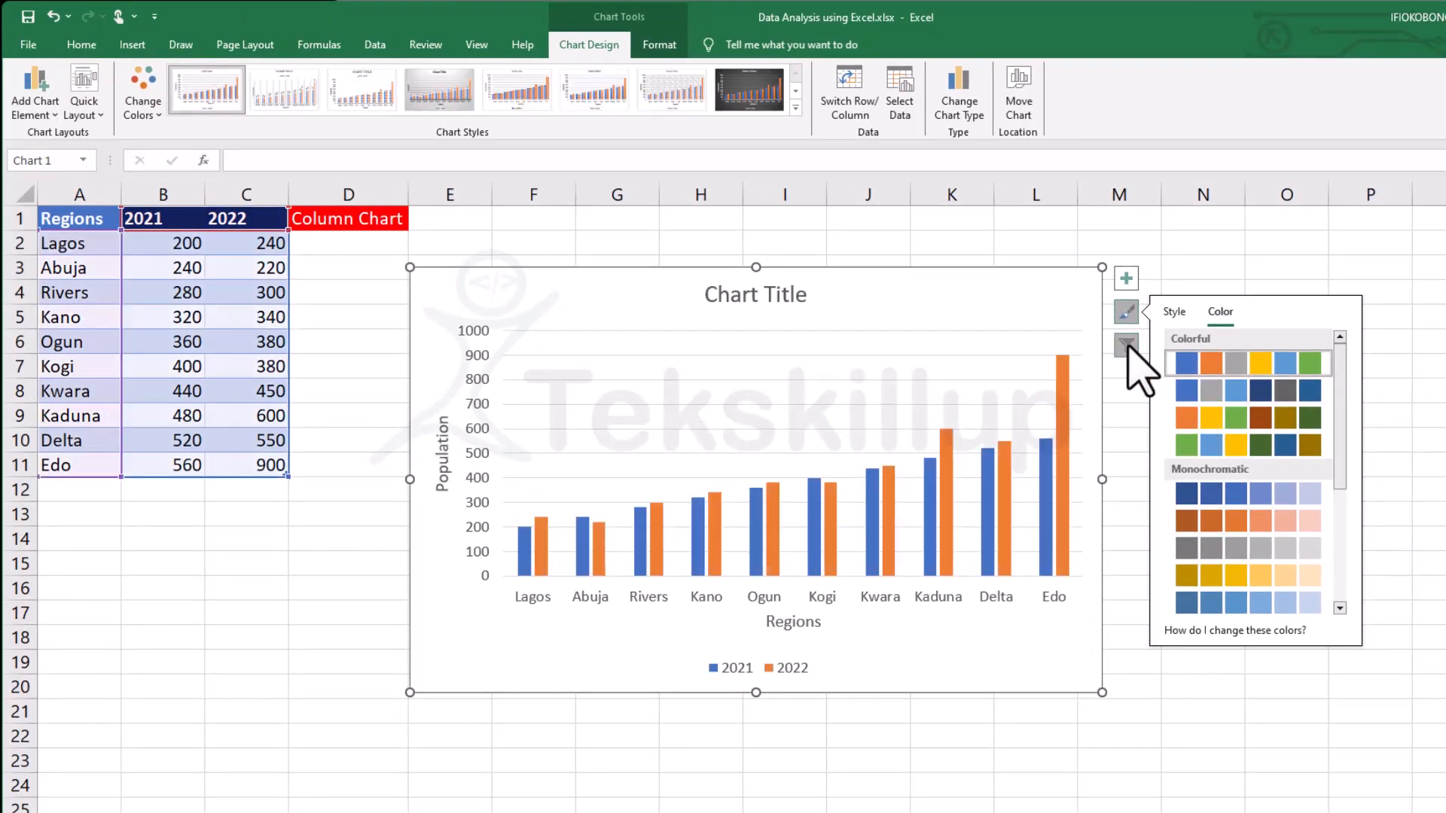
Open the chart filters, look at the chart's print preview, and return to the worksheet.
left_click(1126, 345)
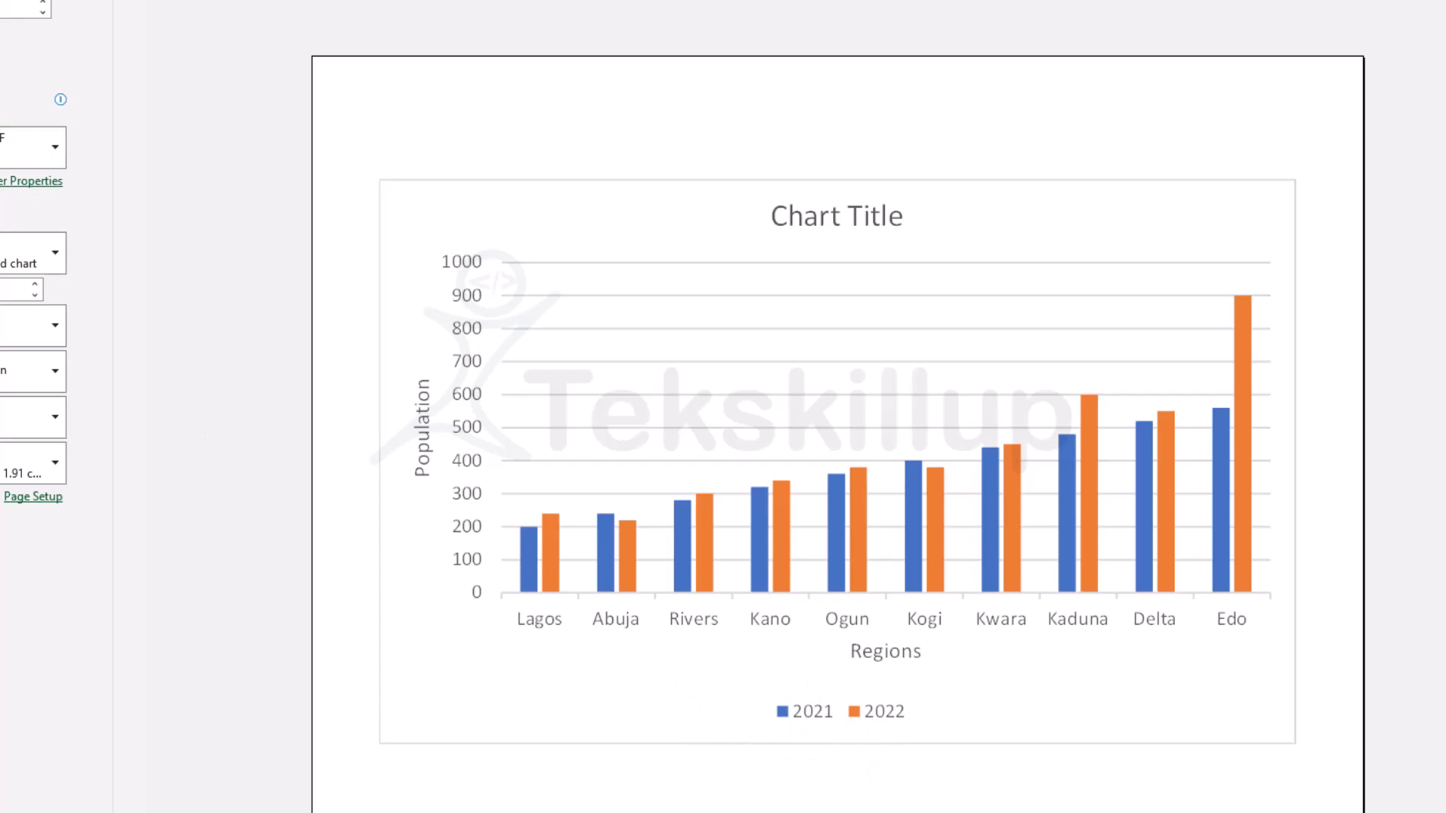
key("Escape")
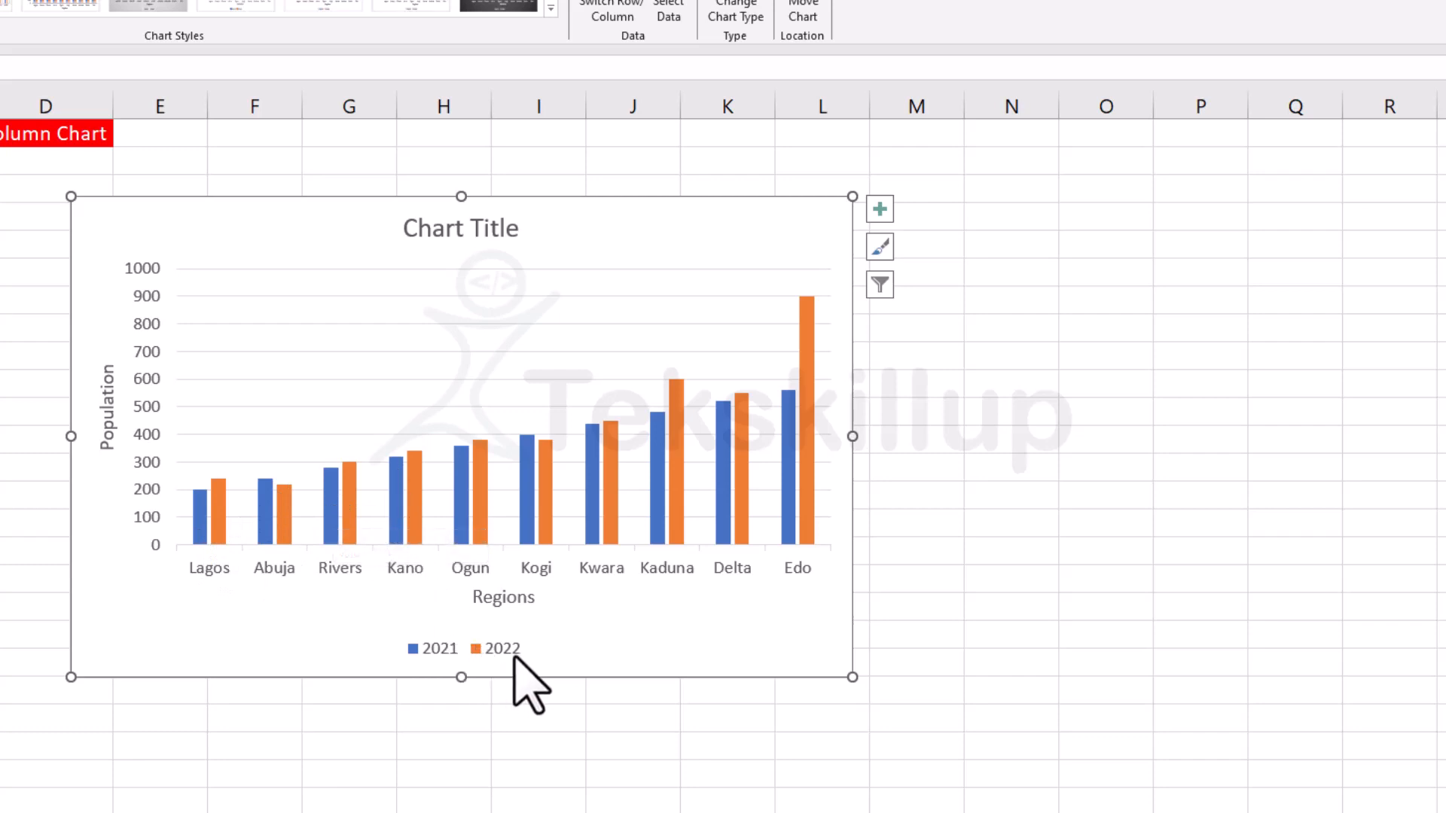
Enlarge the column chart and move it beside the table so it covers about D2 to O25.
mouse_move(222, 529)
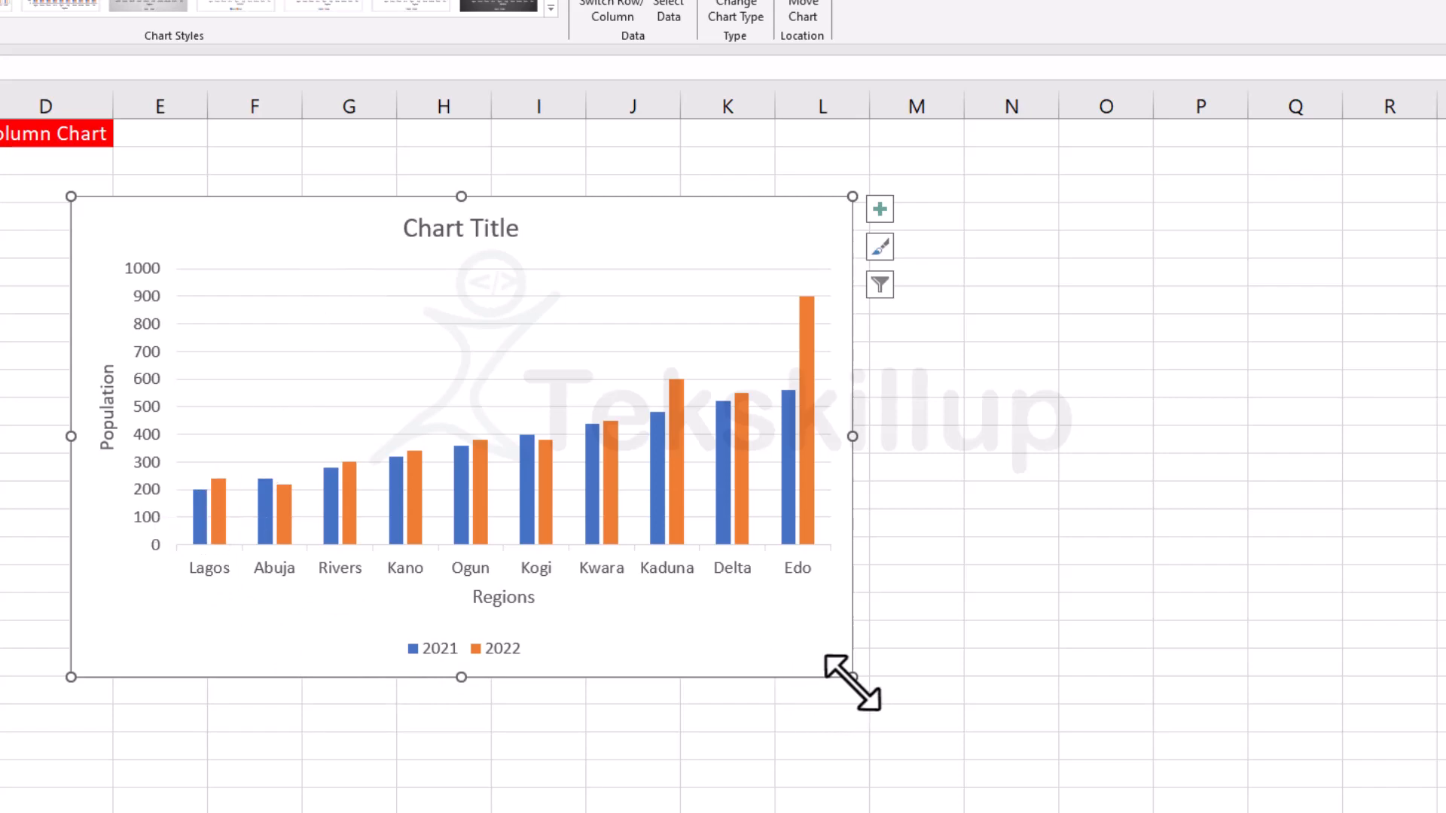
left_click_drag(848, 678, 1130, 812)
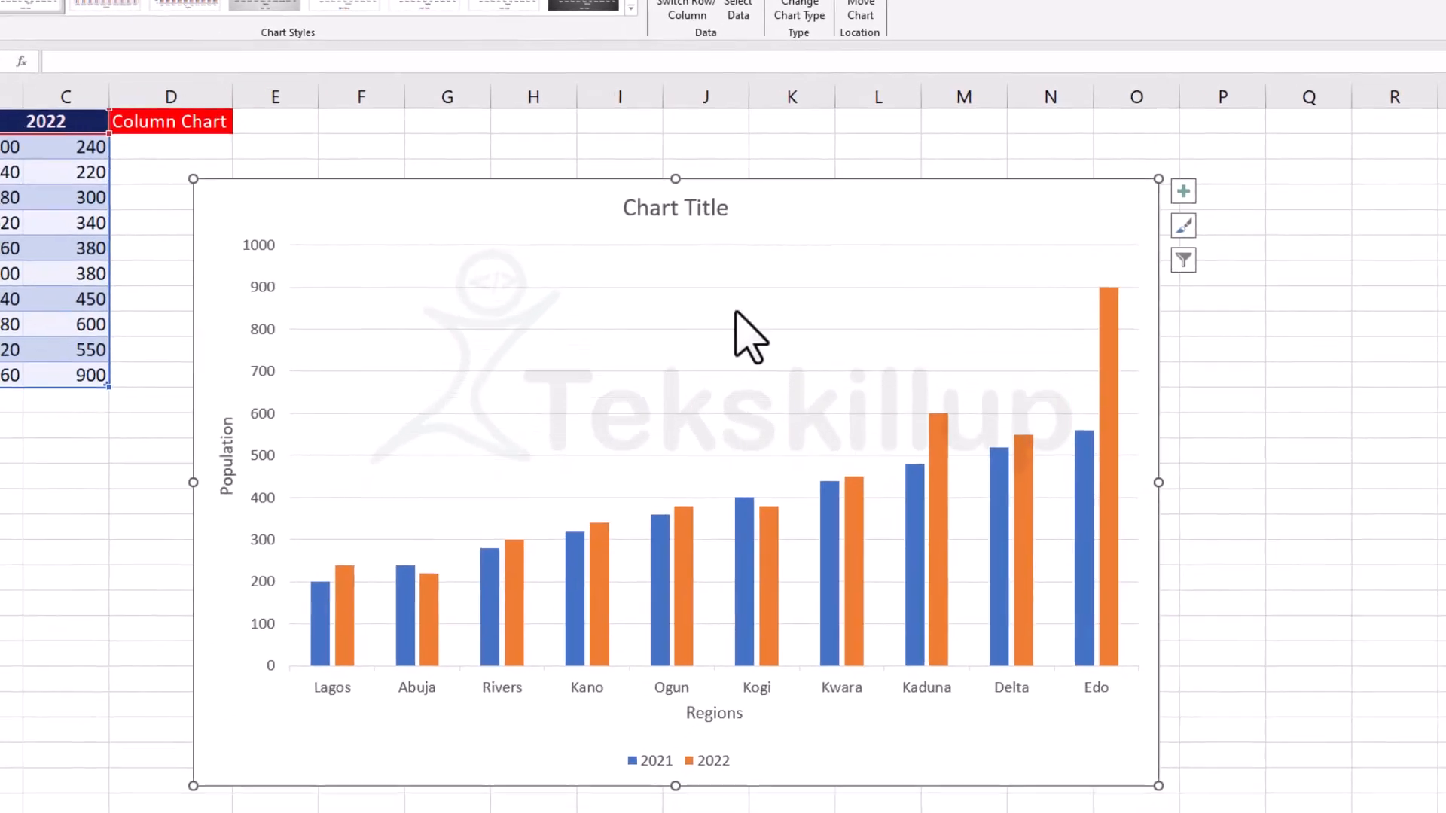
left_click_drag(484, 218, 276, 155)
left_click_drag(365, 143, 579, 145)
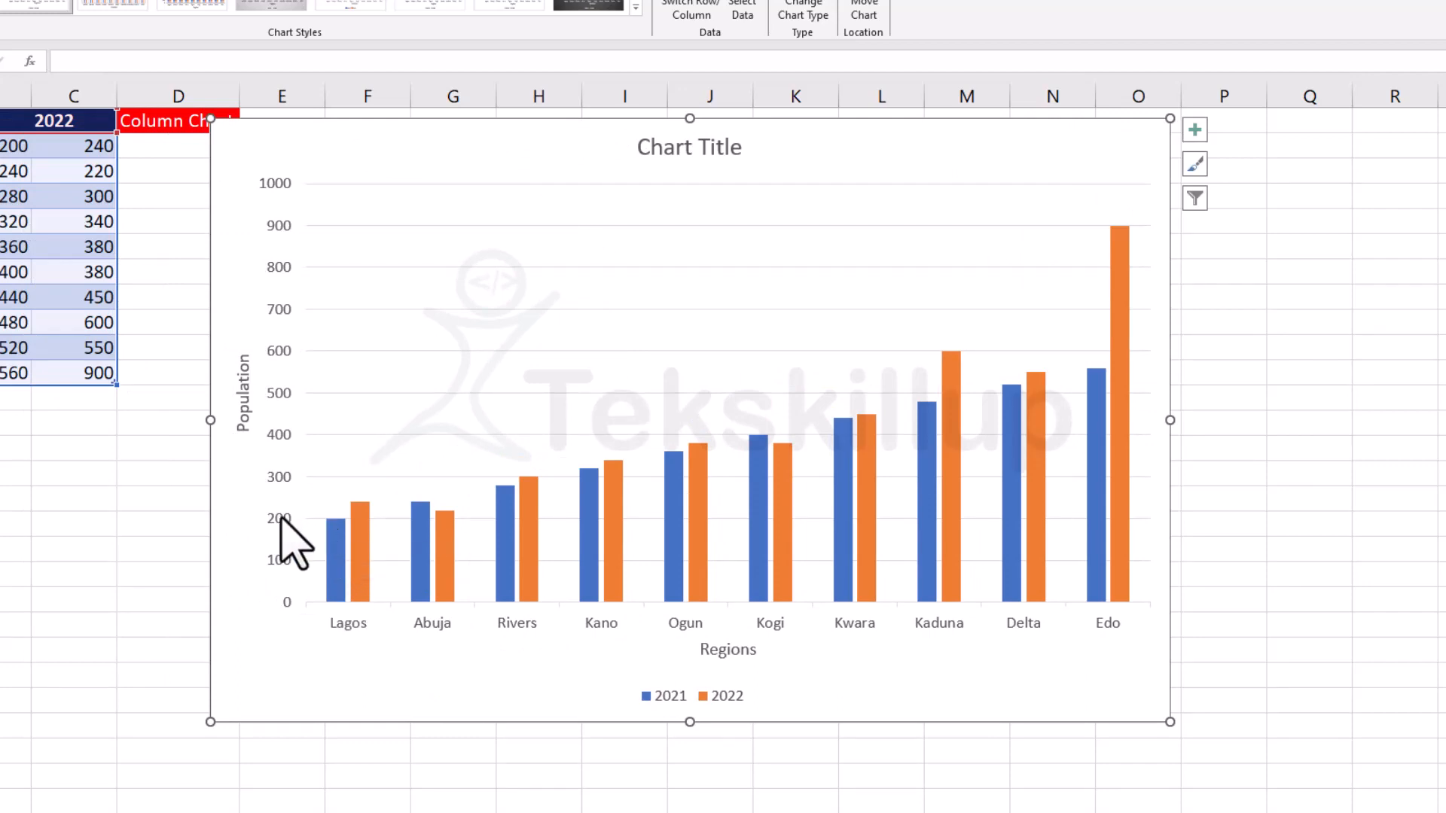
mouse_move(364, 512)
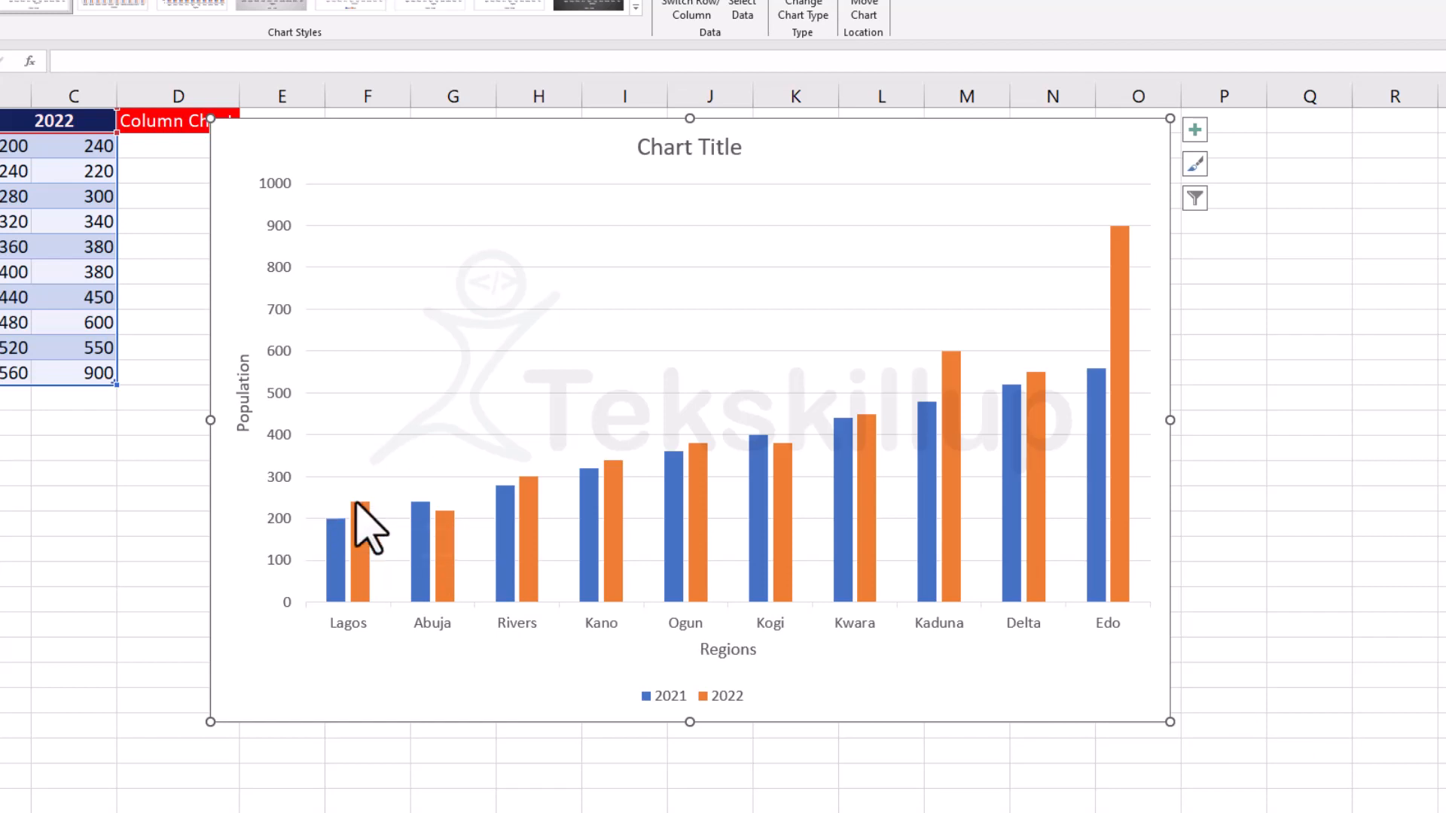
left_click_drag(564, 139, 567, 154)
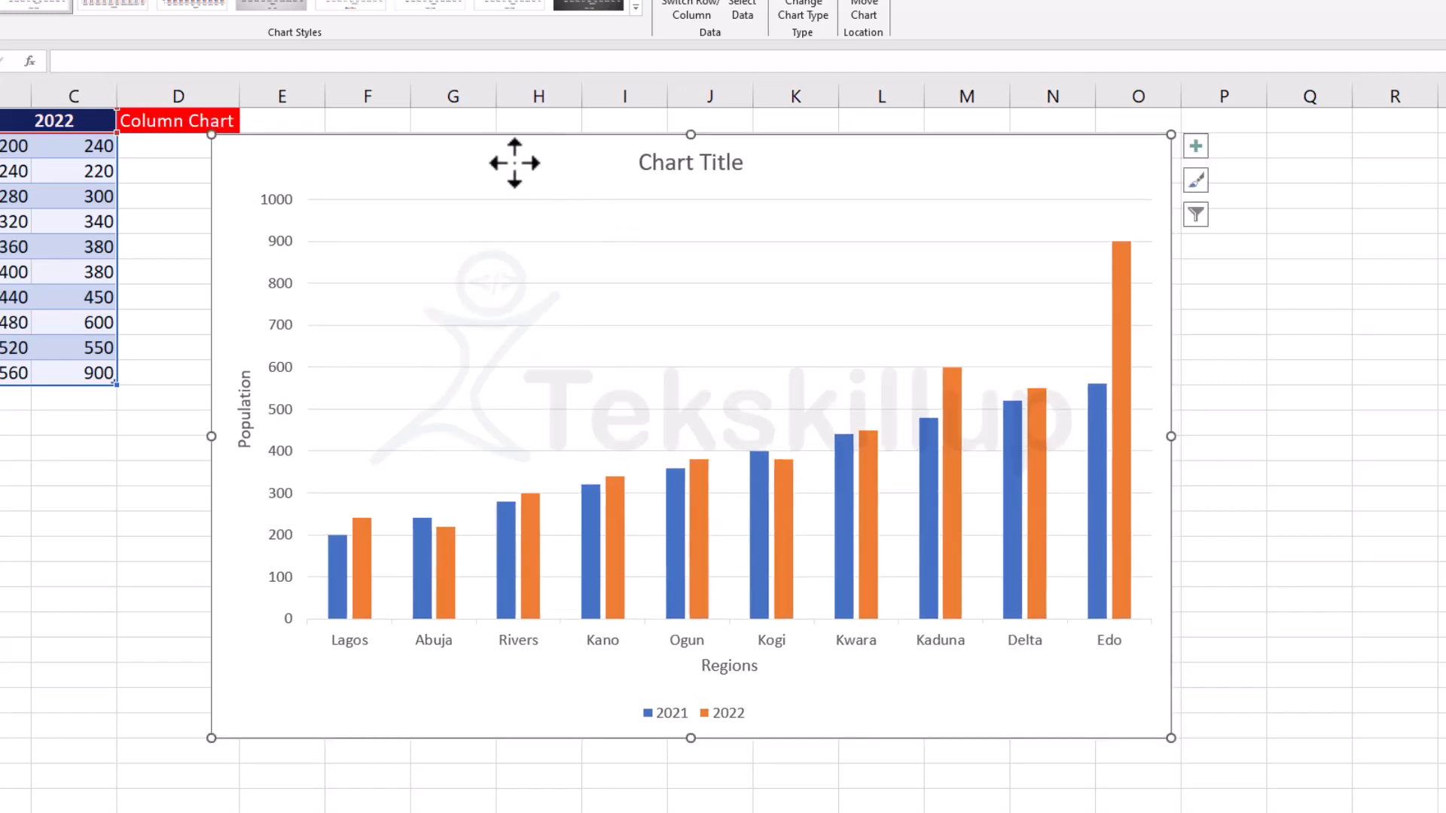